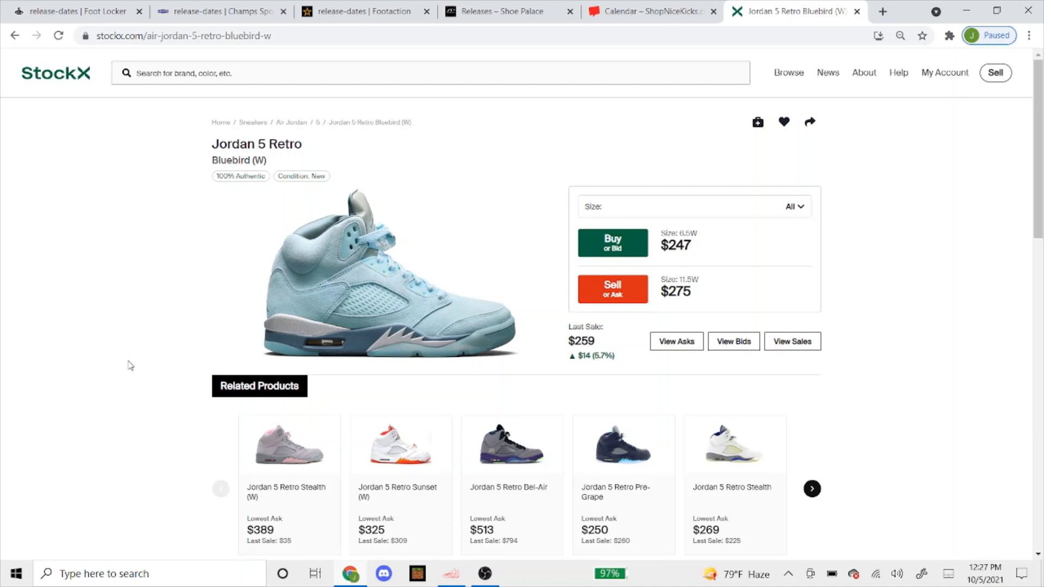
Review the Jordan 5 Retro Bluebird (W) size prices on StockX, then bring up the sneaker bot
left_click(672, 210)
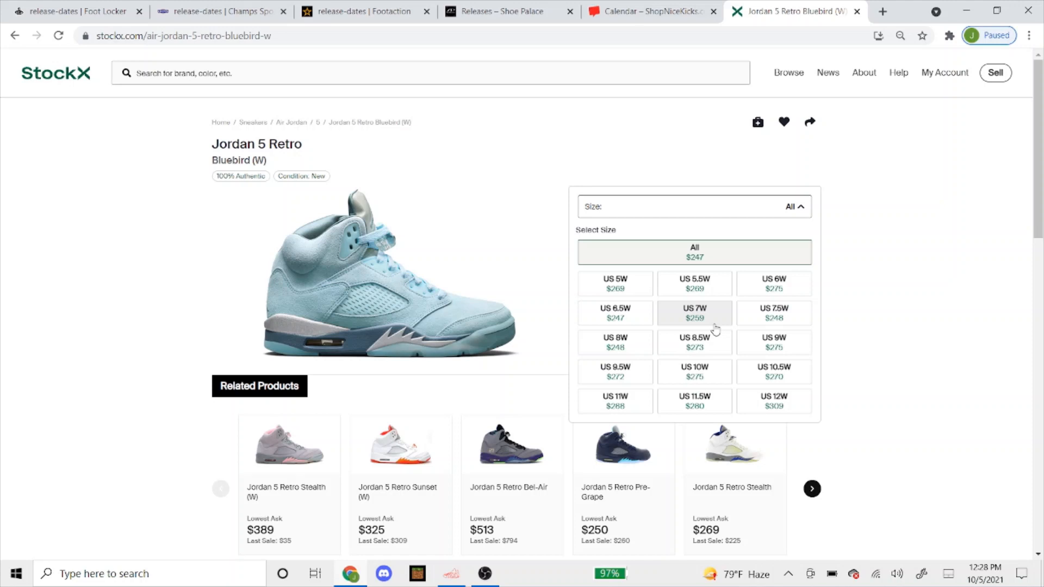
left_click(919, 279)
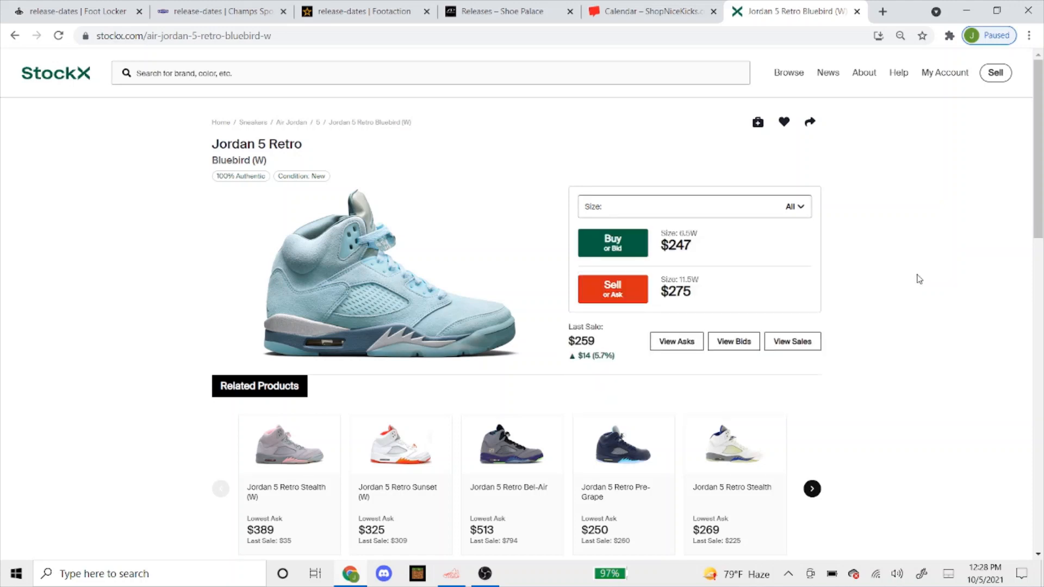
left_click(456, 572)
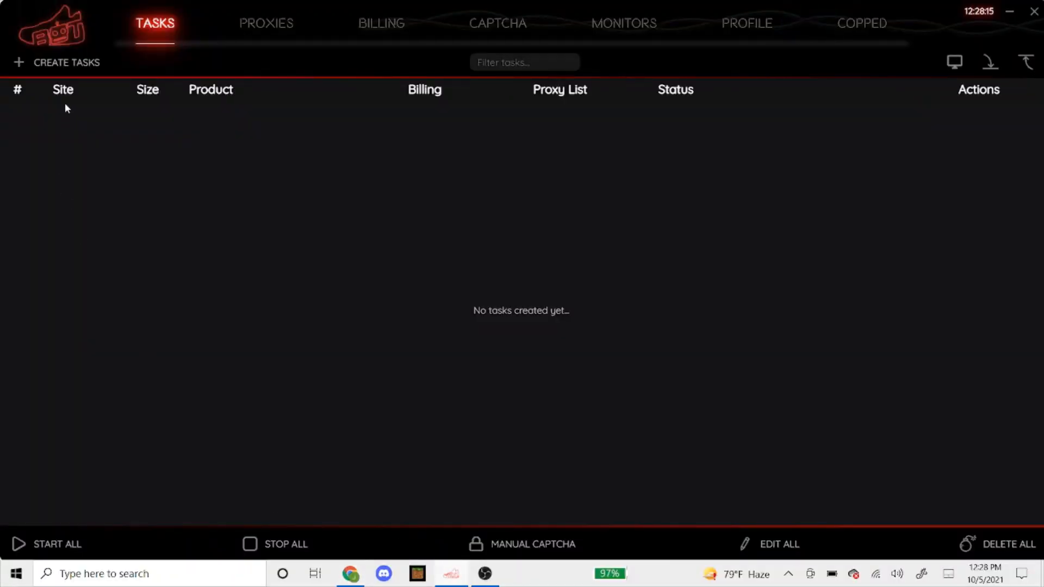
Start a new task and choose Footlocker as its site
left_click(77, 62)
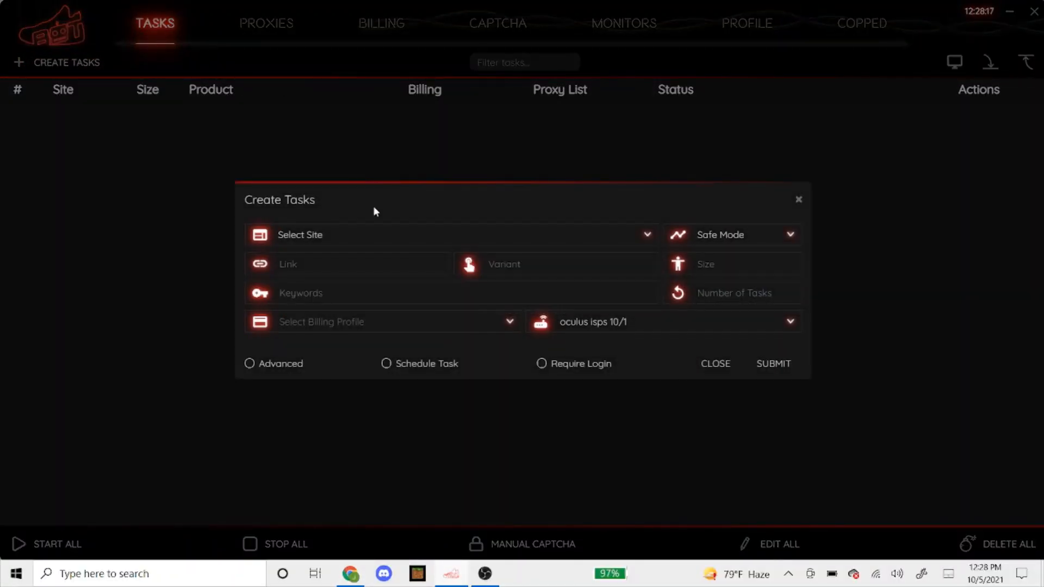
left_click(374, 246)
type("foot")
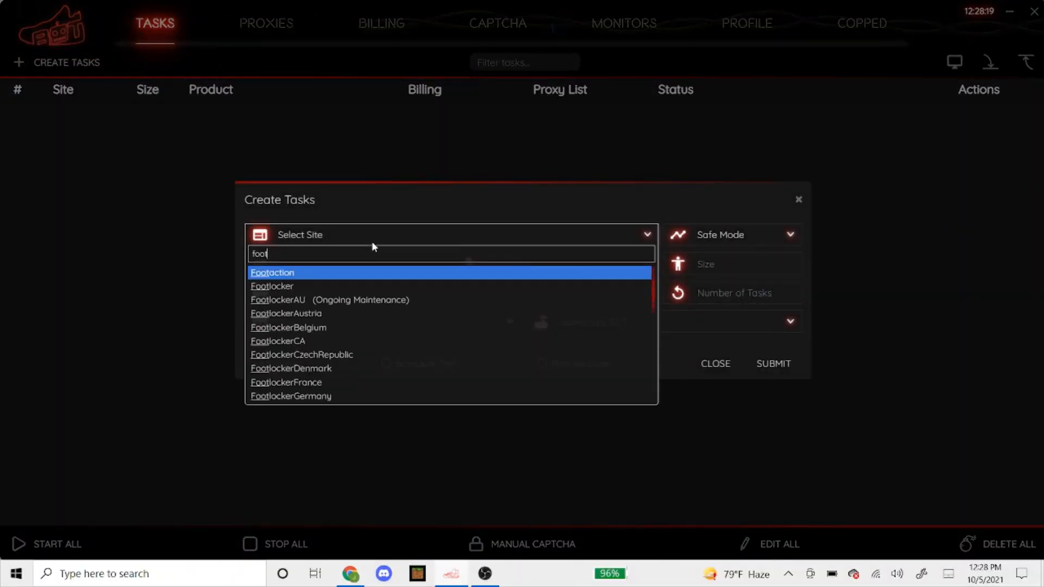
type("lo")
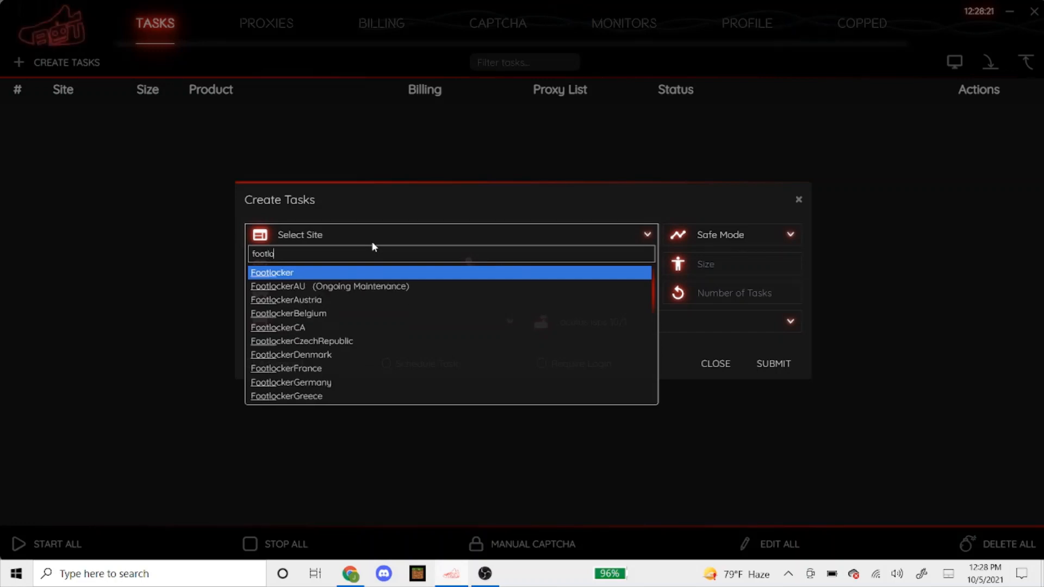
key("Return")
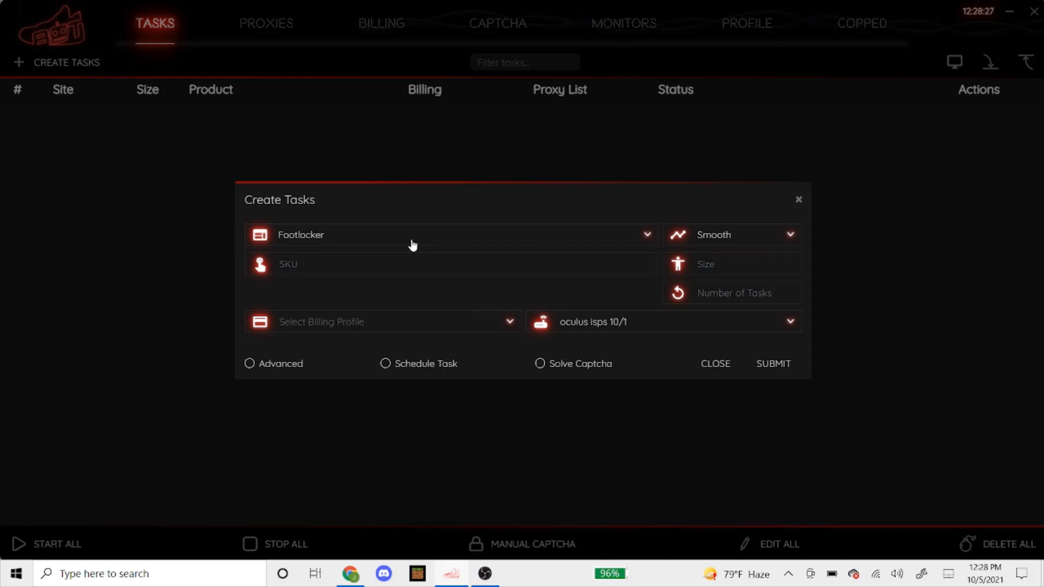
Keep Smooth as the task mode and switch to Chrome's Foot Locker release calendar
left_click(728, 235)
left_click(723, 258)
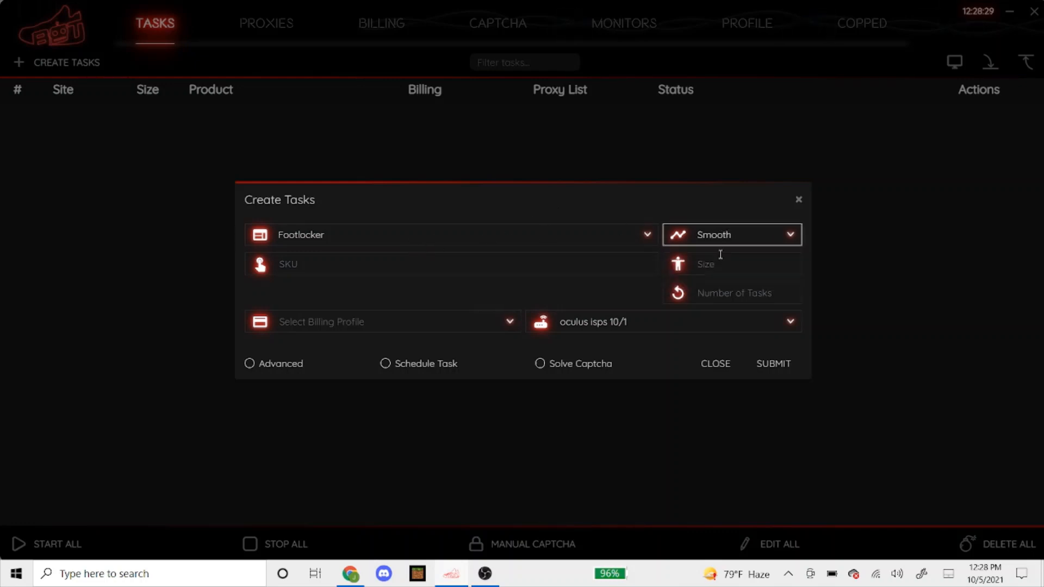
left_click(489, 271)
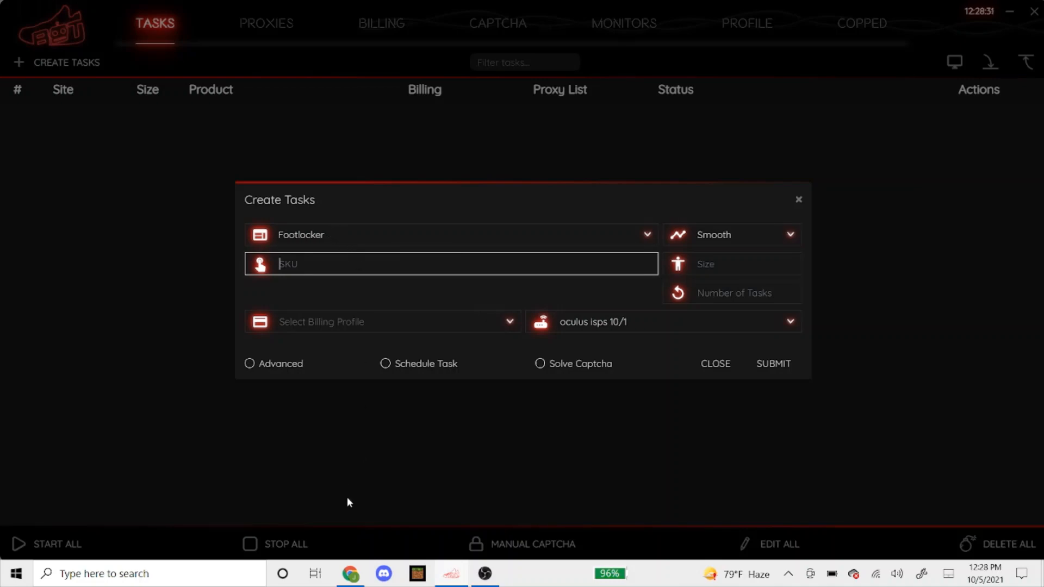
left_click(350, 574)
left_click(76, 11)
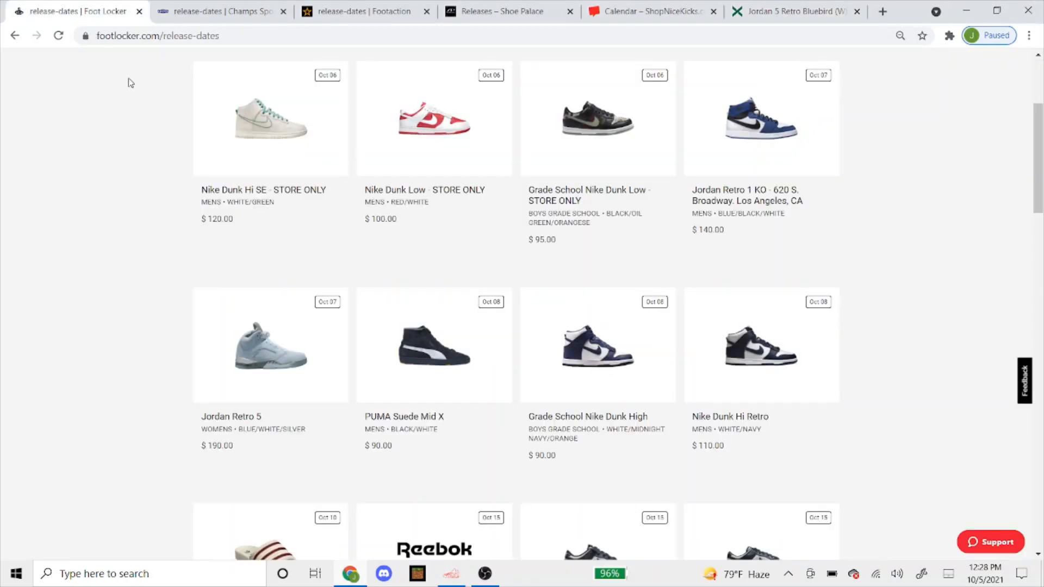
Open the Jordan Retro 5 release page on Foot Locker
scroll(175, 216, "up", 4)
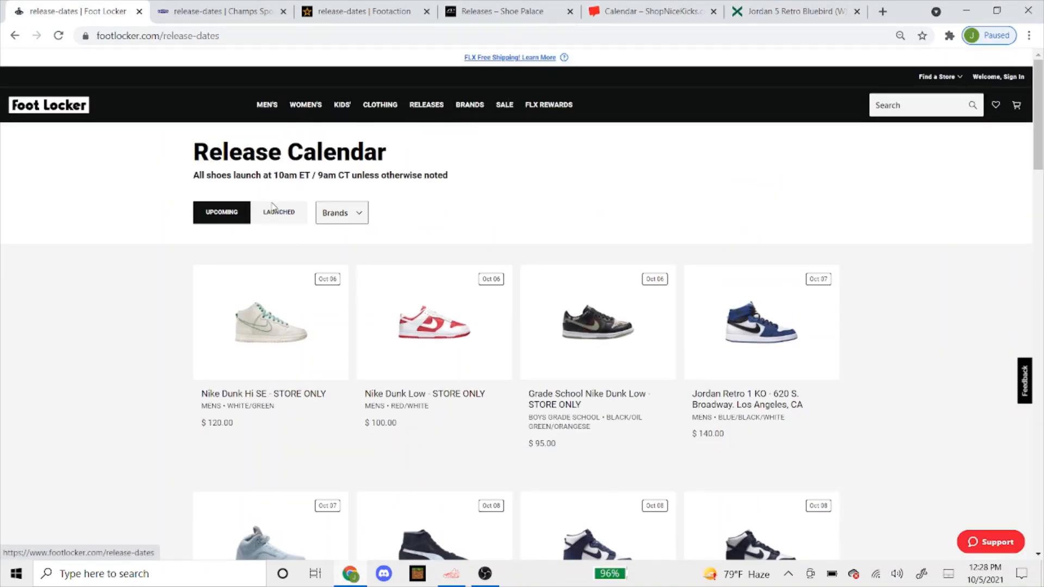
scroll(321, 310, "down", 6)
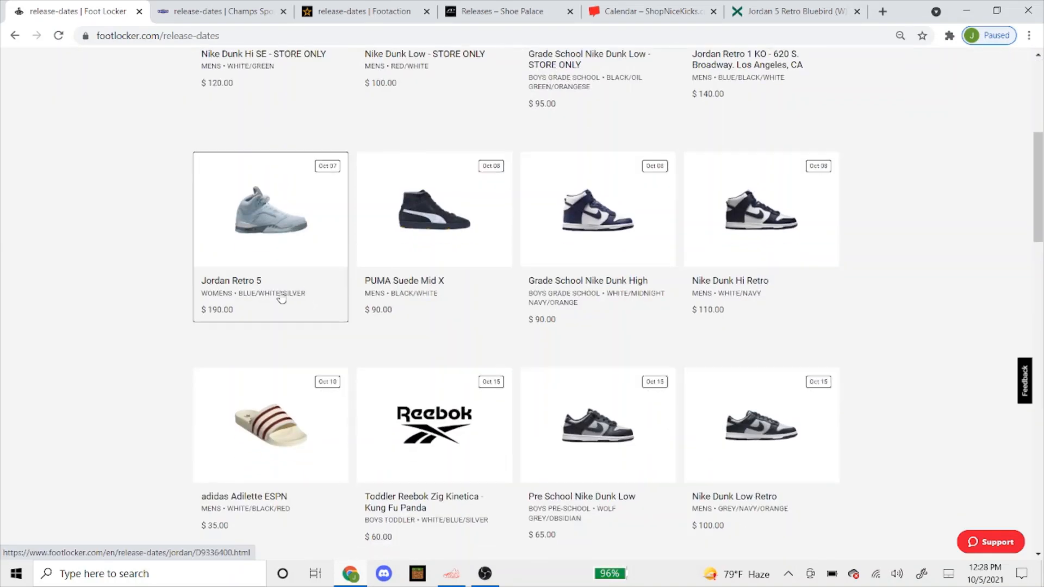
left_click(277, 222)
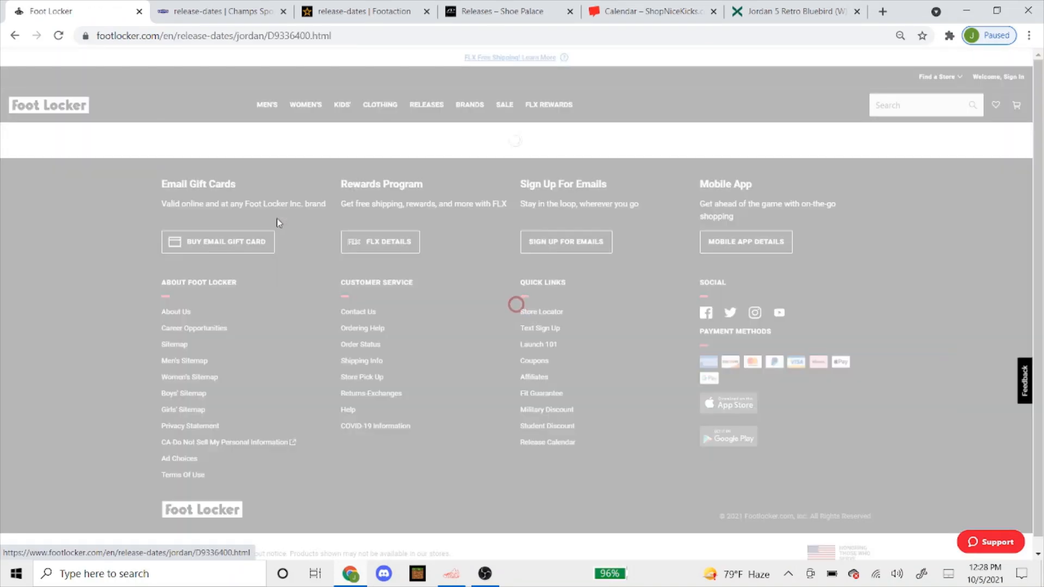
scroll(327, 251, "down", 1)
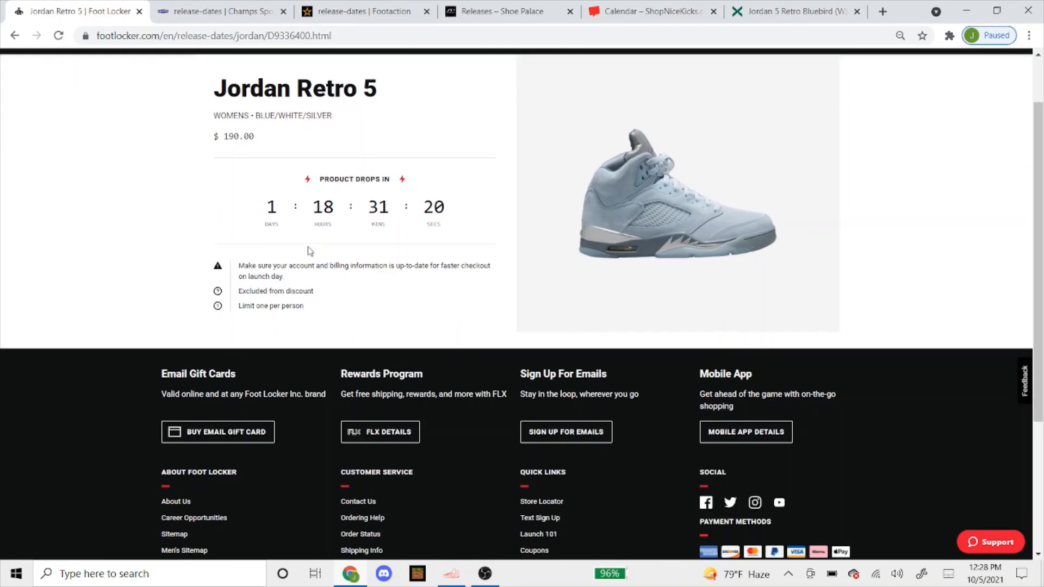
scroll(380, 259, "up", 1)
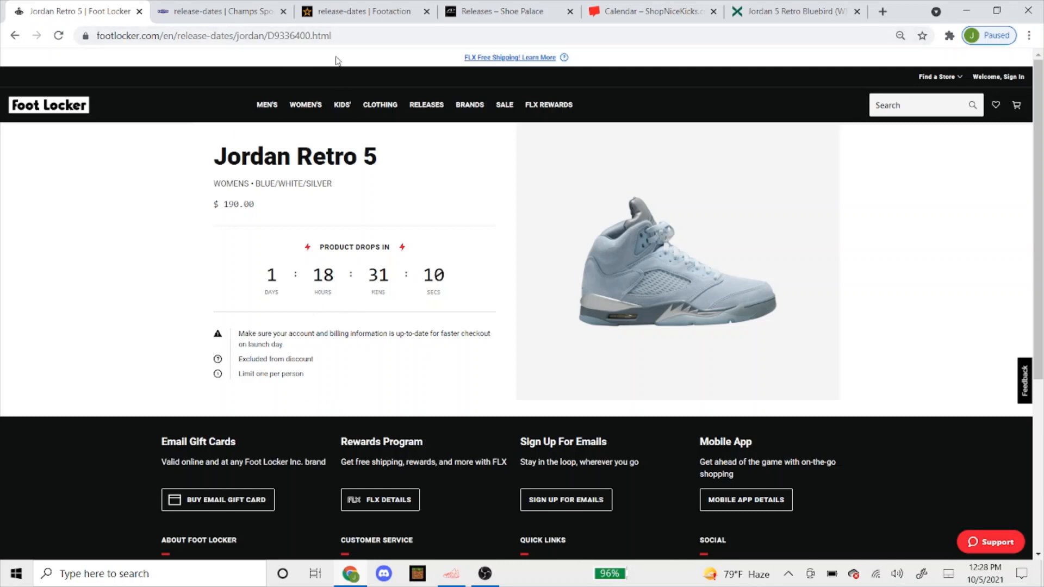
Copy the product code D9336400 from the page address and return to the bot's task form
left_click(339, 34)
left_click(345, 37)
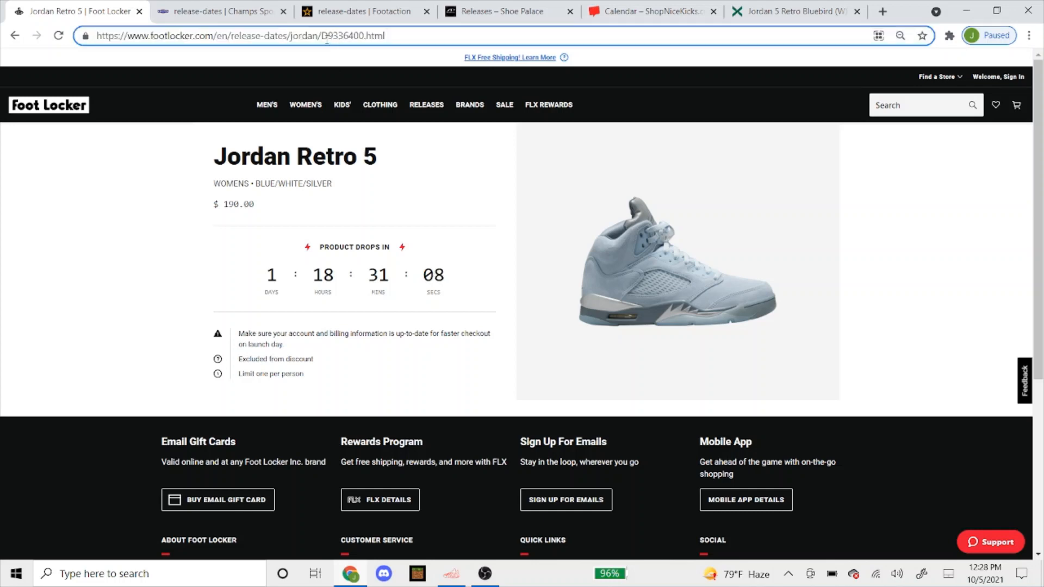
left_click_drag(321, 36, 366, 27)
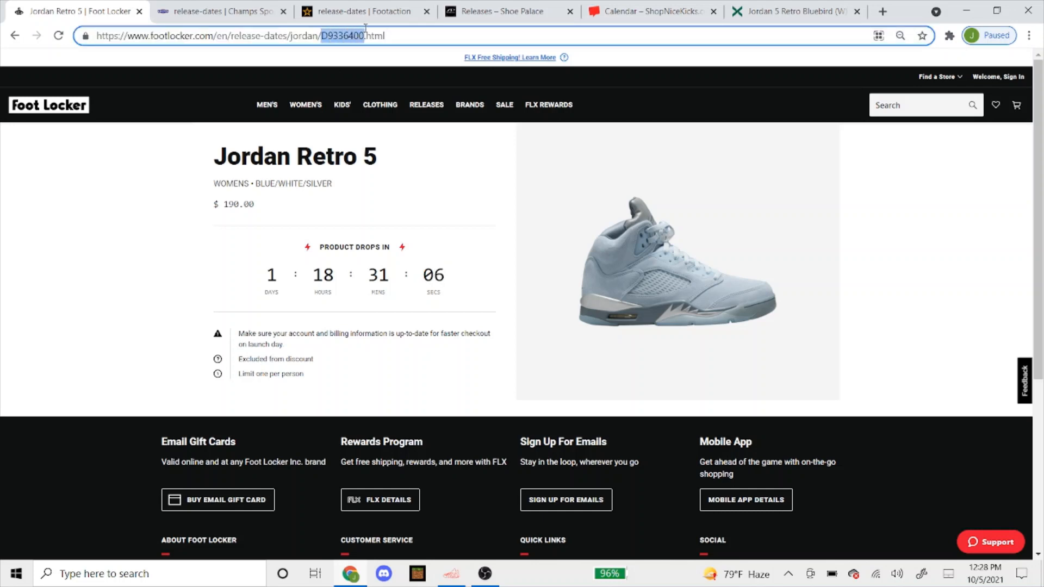
right_click(344, 41)
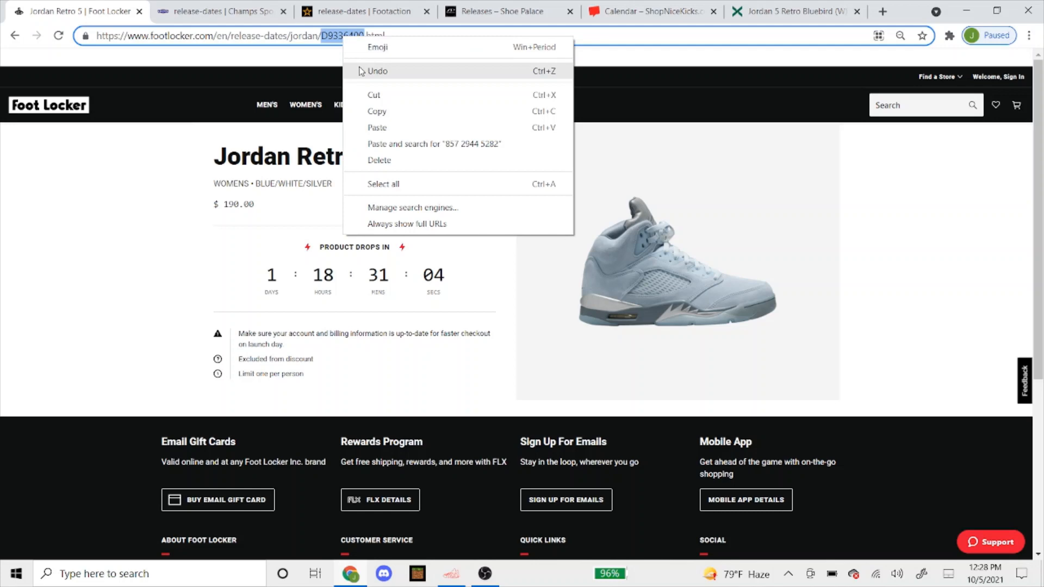
left_click(353, 111)
left_click(457, 572)
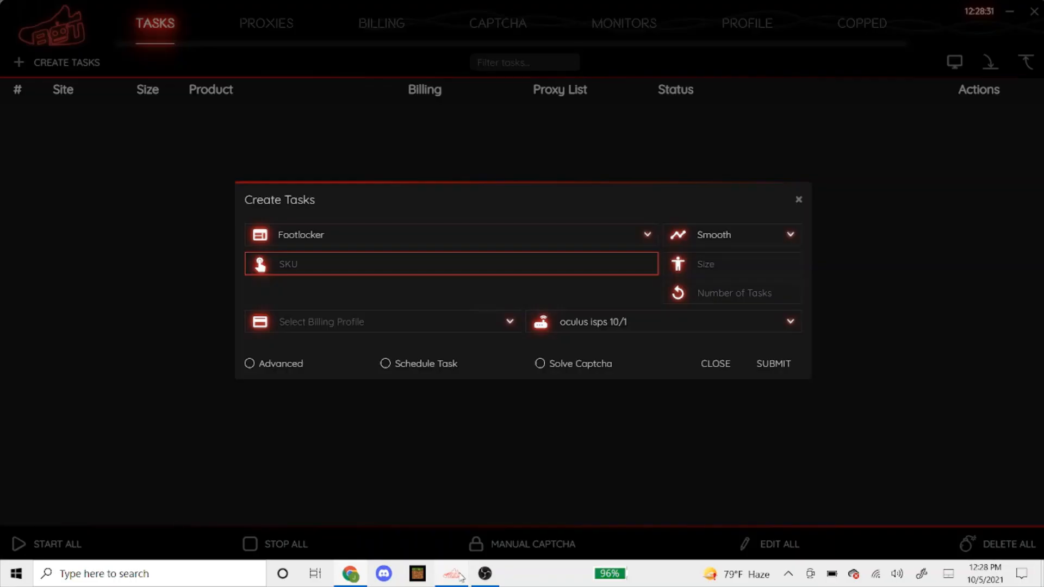
Paste D9336400 into the task's SKU field
right_click(412, 266)
left_click(435, 292)
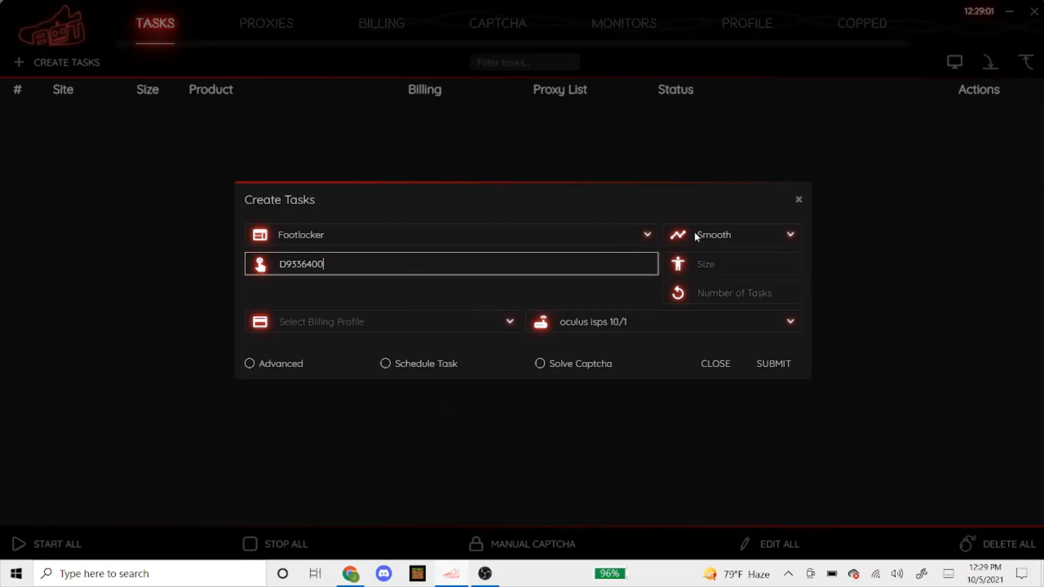
left_click(708, 267)
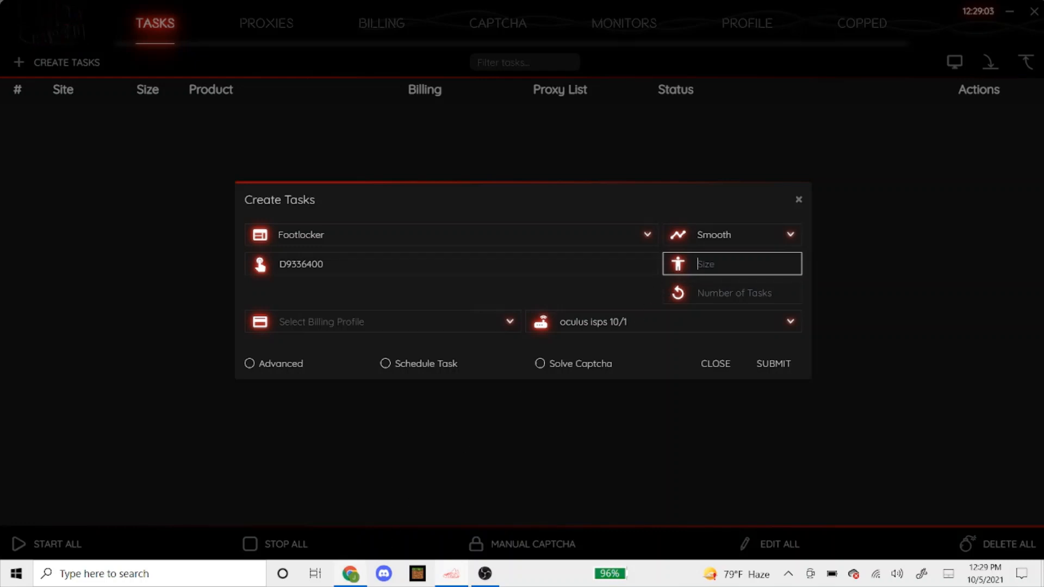
left_click(353, 576)
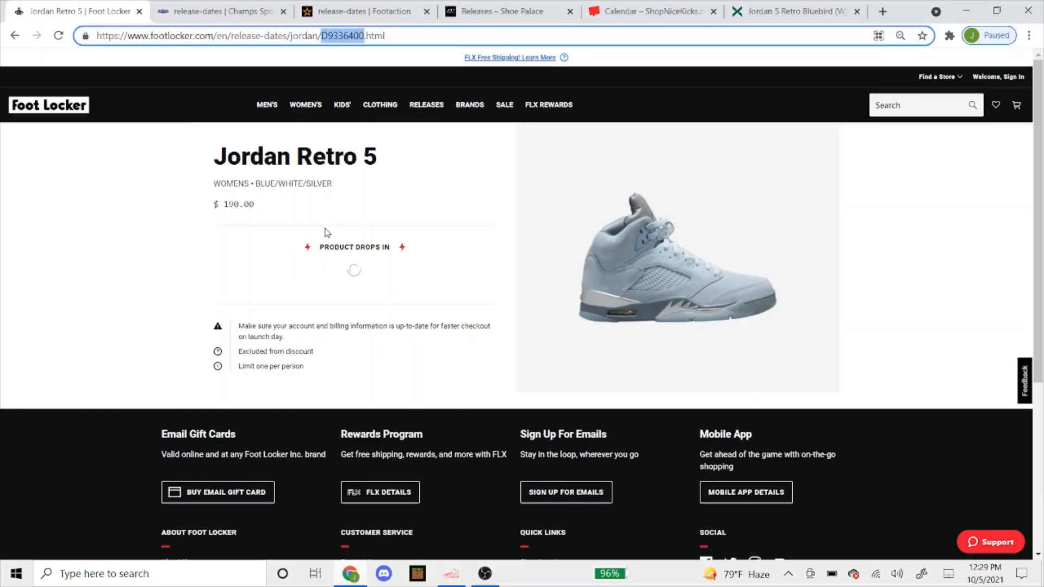
left_click(451, 575)
Try sizes 12W and 5y, then clear the Size field so it stays empty
type("12")
key("Caps_Lock")
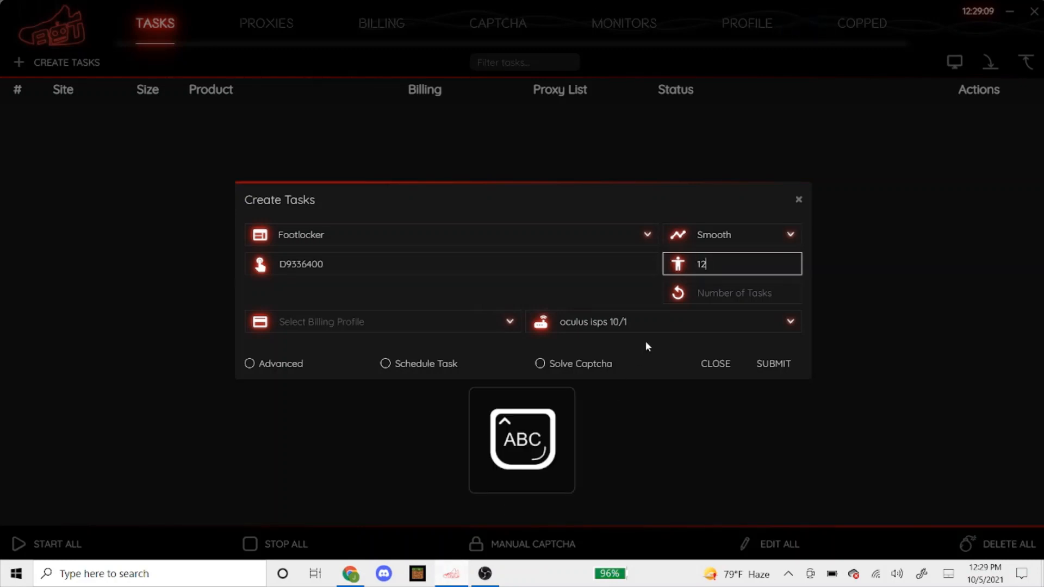
type("W")
key("Caps_Lock")
key("BackSpace")
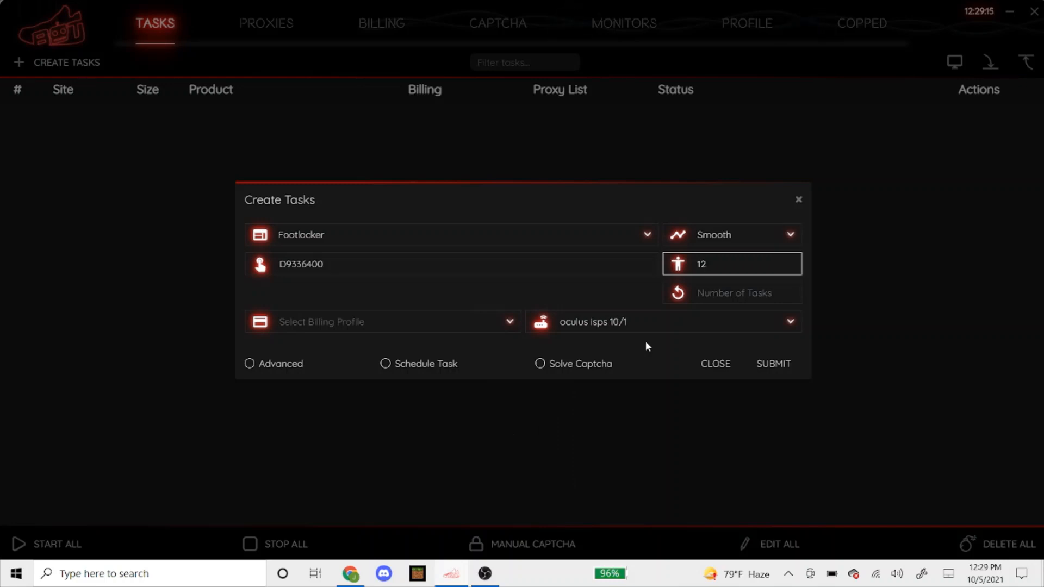
key("BackSpace")
key("BackSpace")
type("5y")
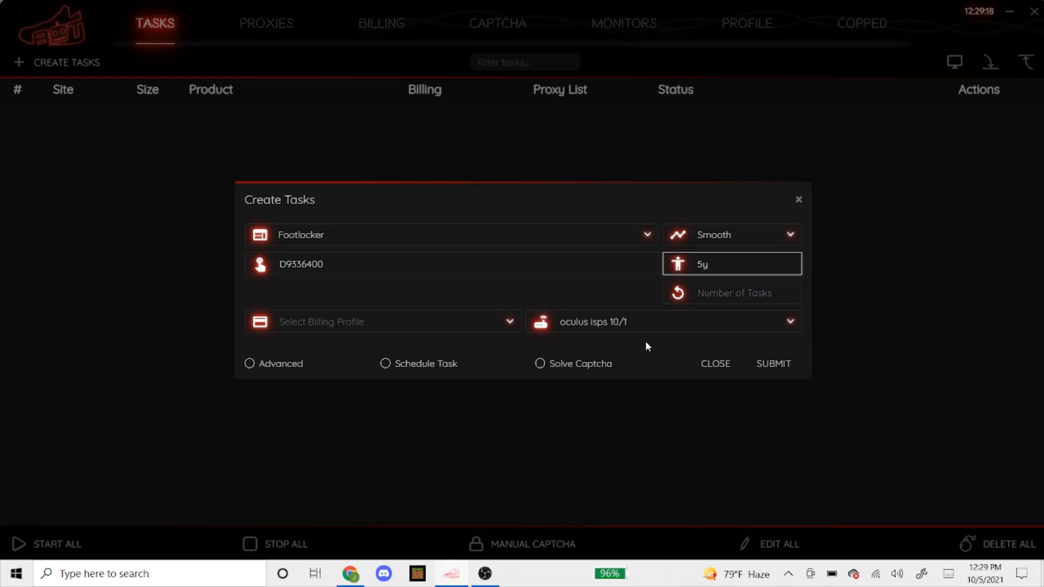
key("BackSpace")
key("BackSpace")
Pick the first billing profile and keep oculus isps 10/1 as the proxy list
left_click(446, 324)
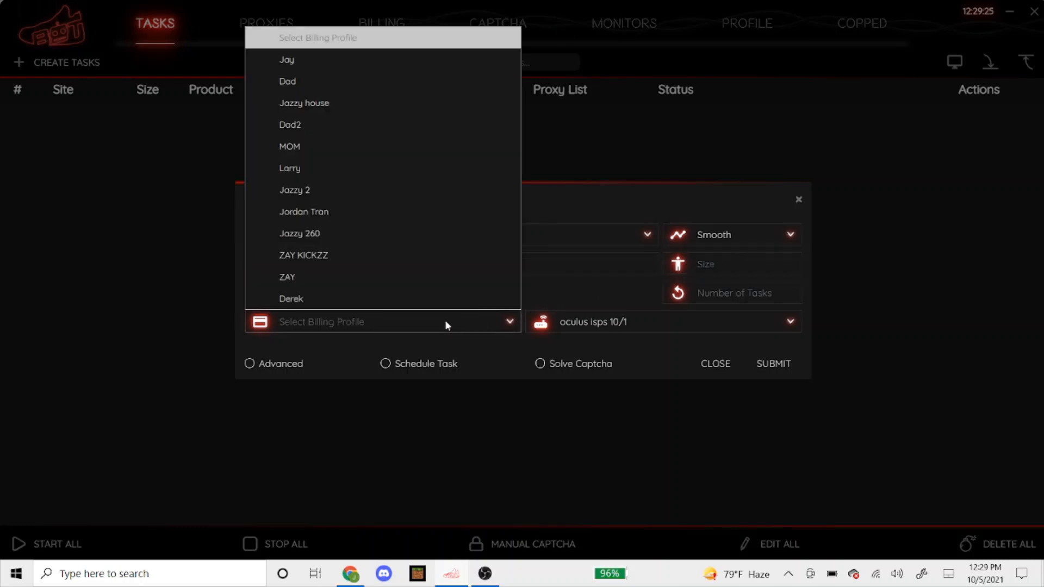
left_click(438, 51)
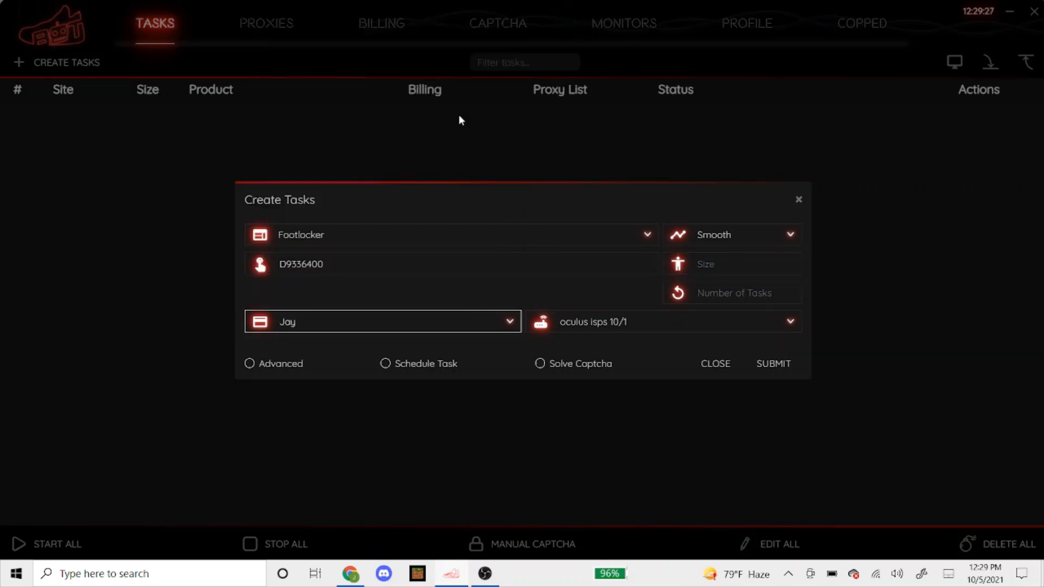
left_click(576, 321)
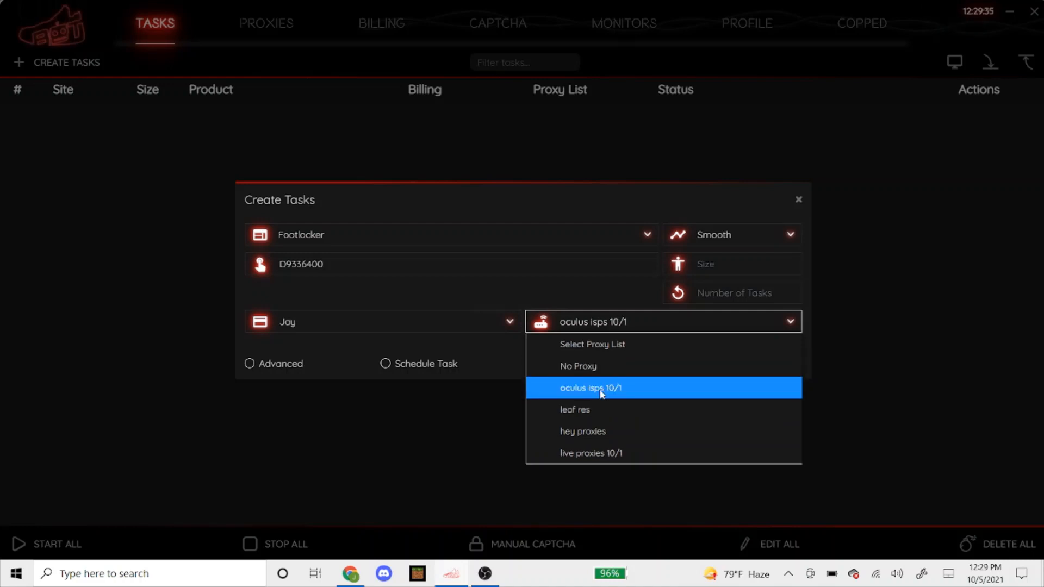
left_click(461, 368)
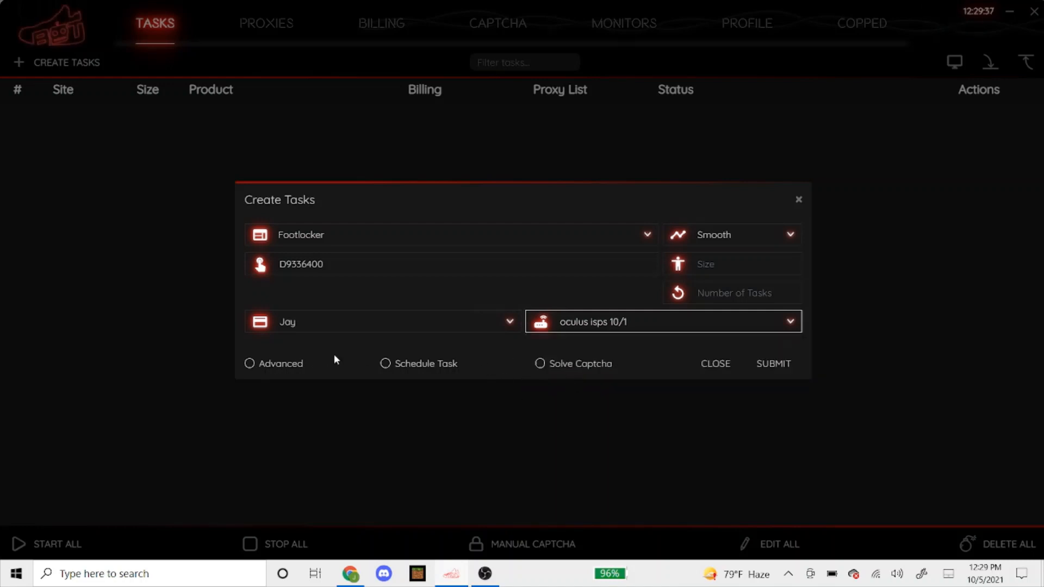
Schedule the task to start at 06:50:00 AM
left_click(425, 364)
left_click(564, 336)
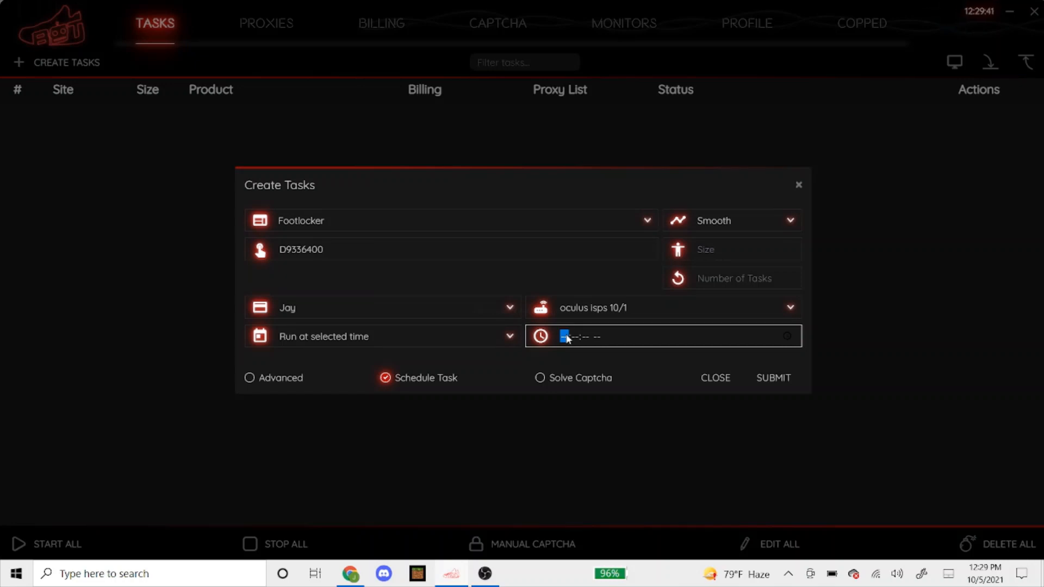
type("065000")
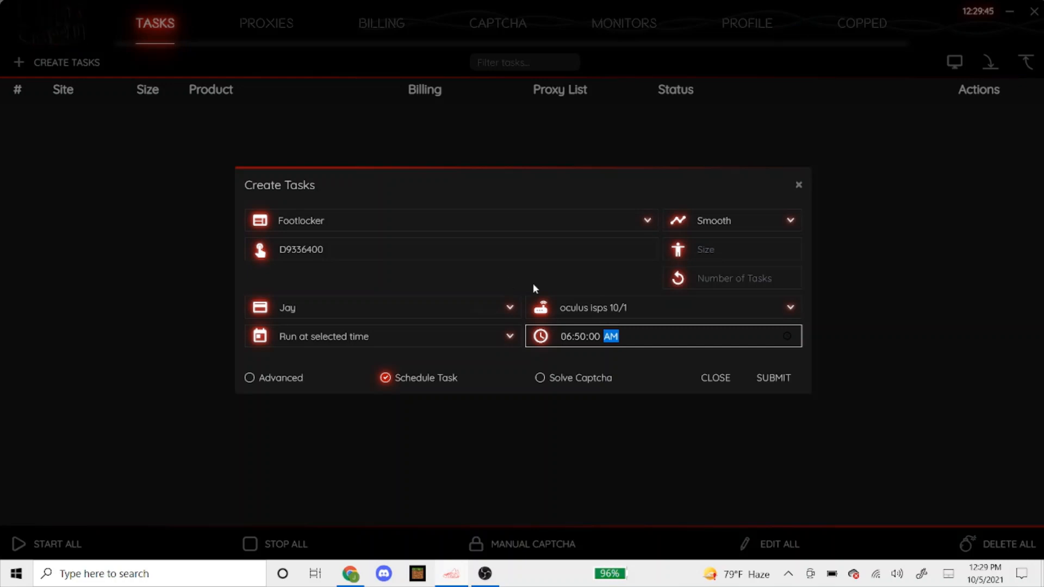
Submit the scheduled Footlocker task and choose ChampsSport as the next task's site
left_click(772, 378)
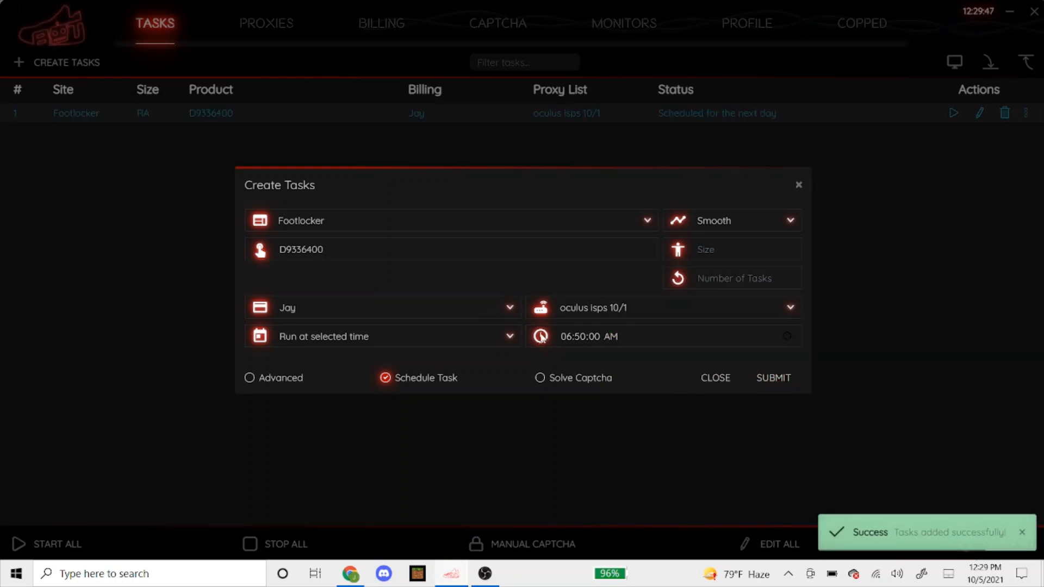
left_click(366, 217)
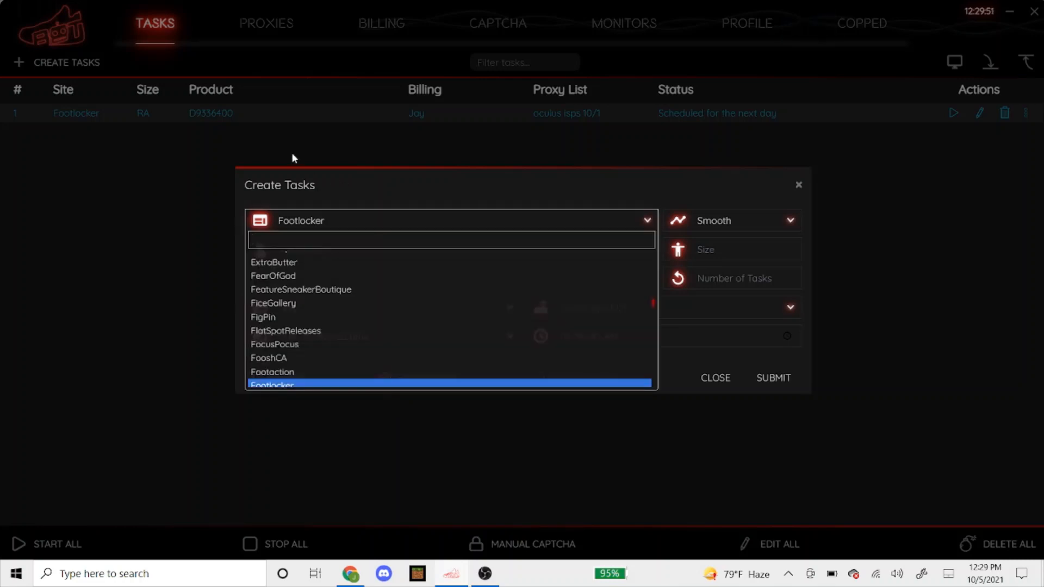
type("champs")
key("Return")
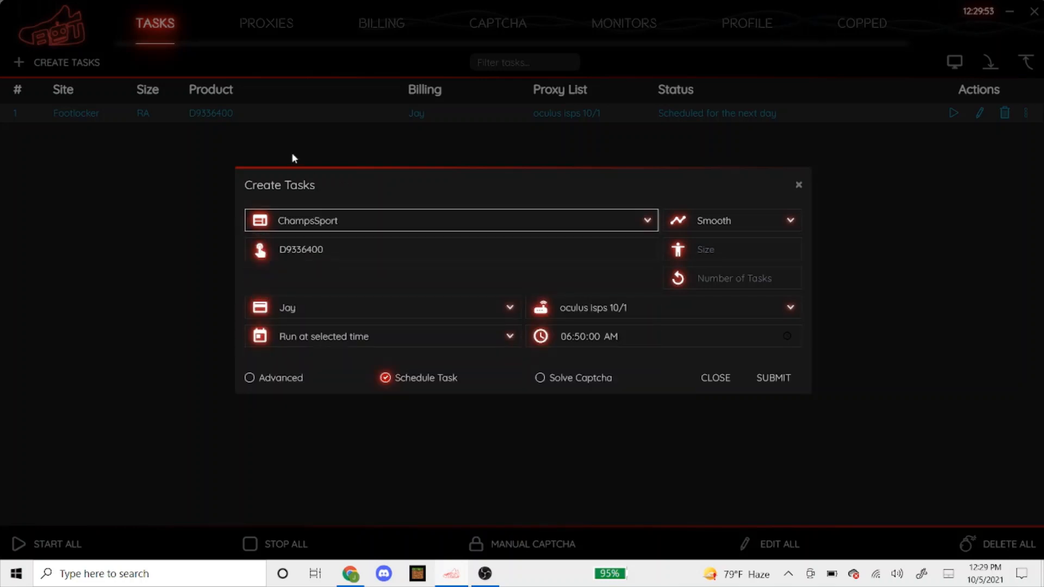
Keep Smooth mode and clear the old D9336400 product code
left_click(726, 219)
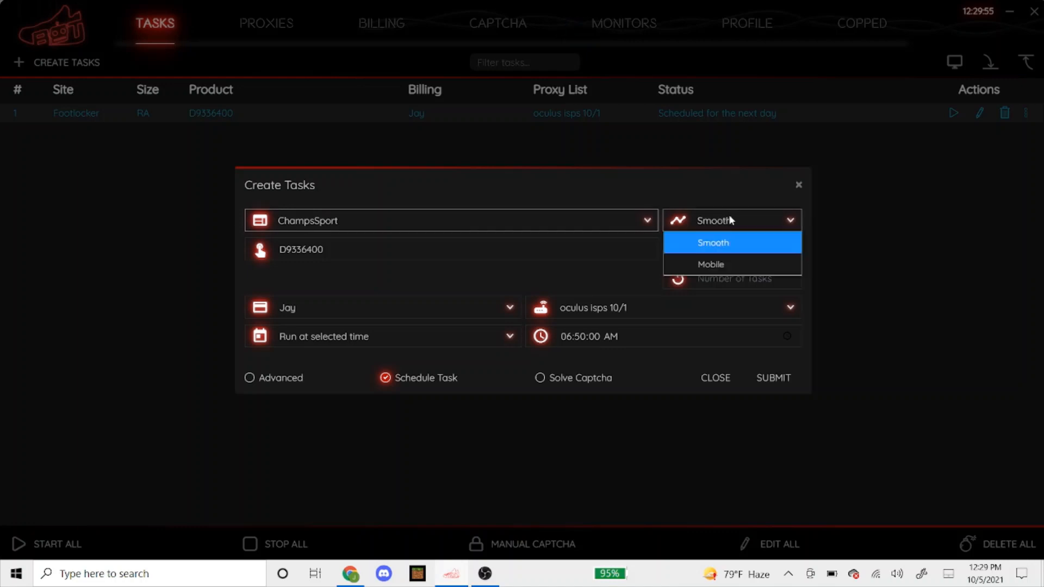
left_click(522, 253)
left_click_drag(324, 249, 278, 248)
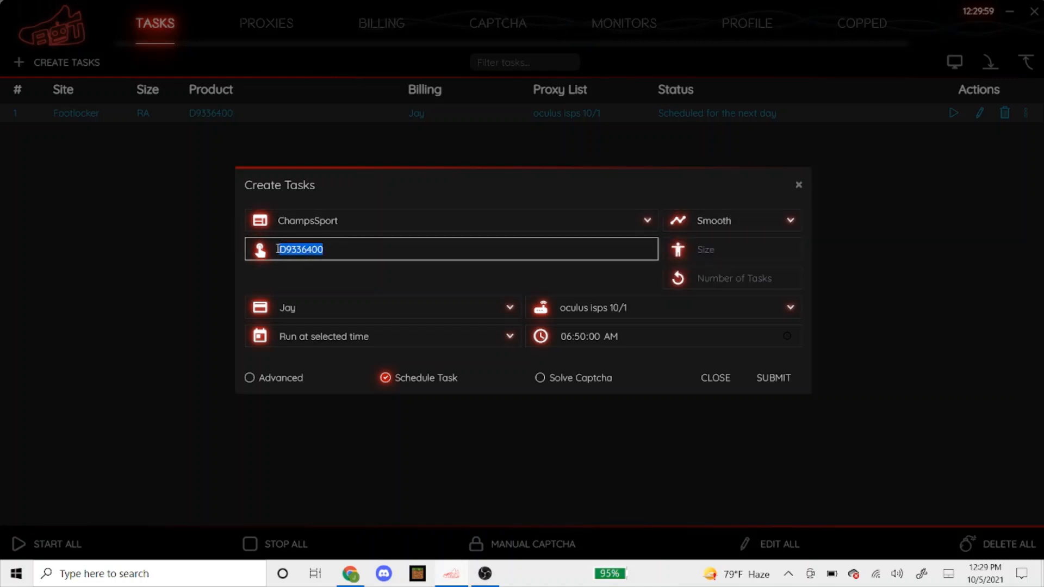
key("BackSpace")
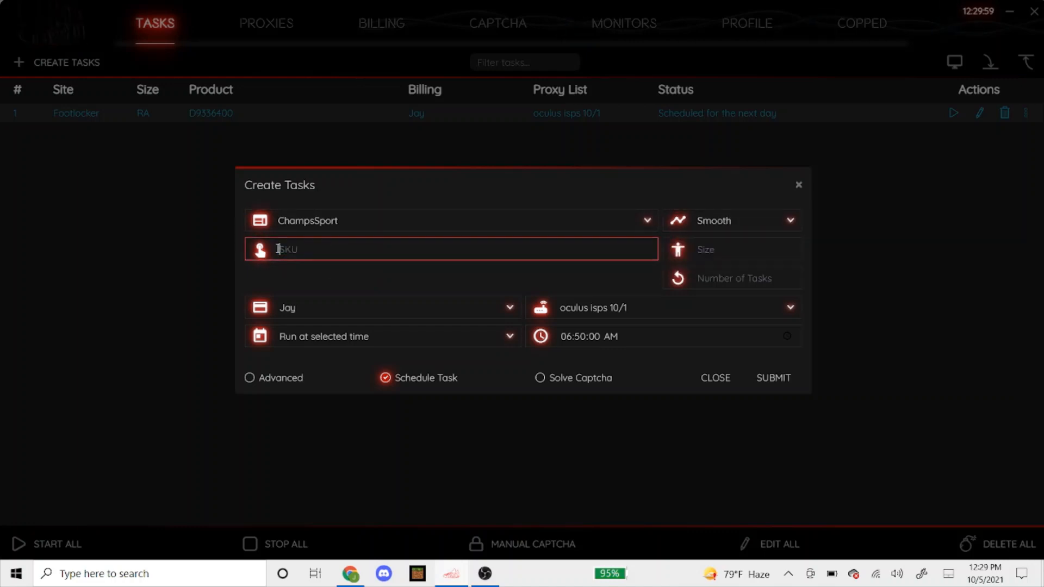
left_click(345, 577)
Open the Jordan Retro 5 product page from the Champs Sports release calendar
left_click(217, 11)
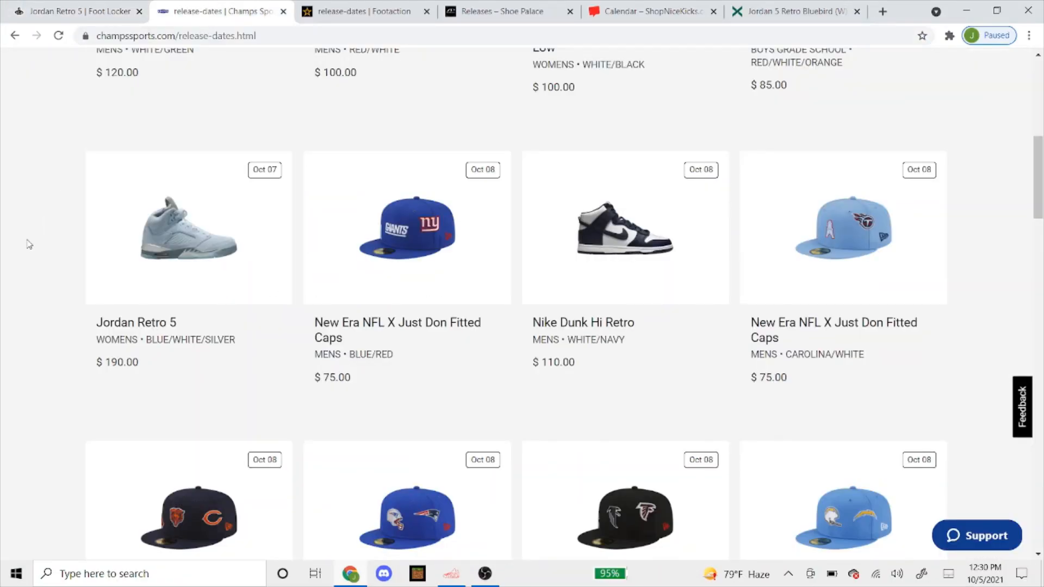
scroll(44, 236, "up", 1)
scroll(158, 239, "down", 1)
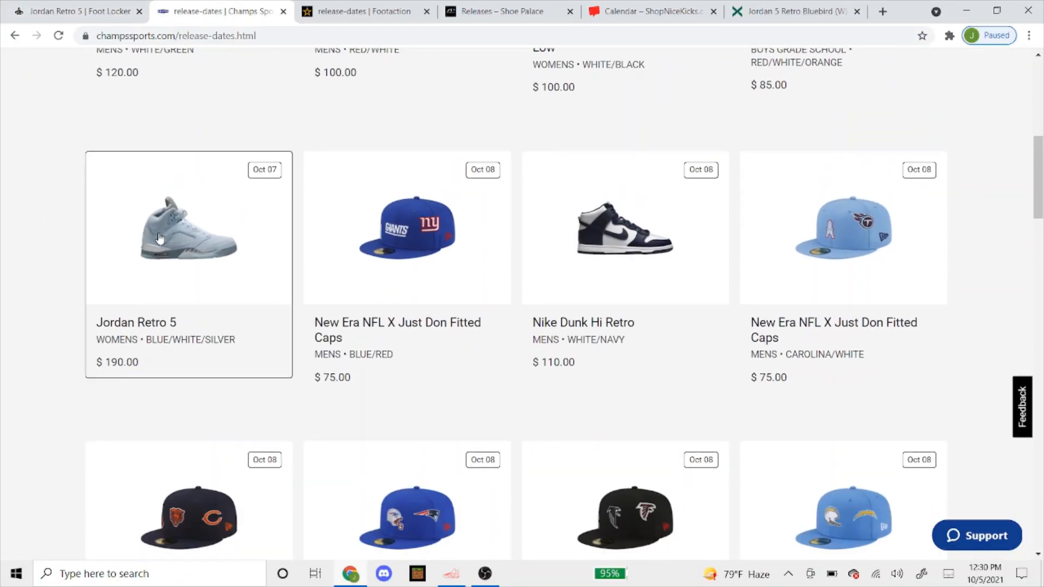
scroll(212, 95, "up", 10)
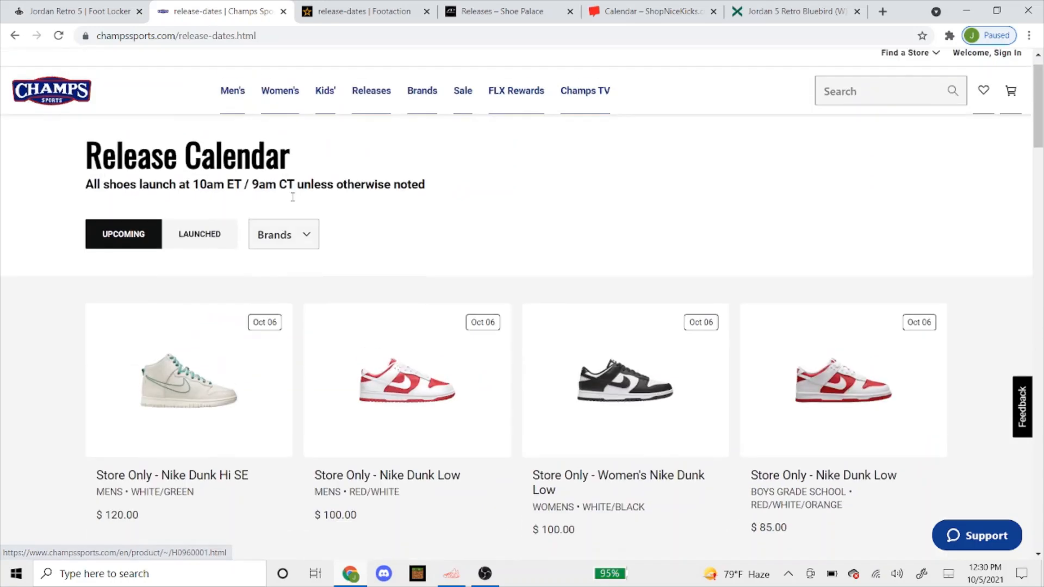
scroll(245, 291, "down", 6)
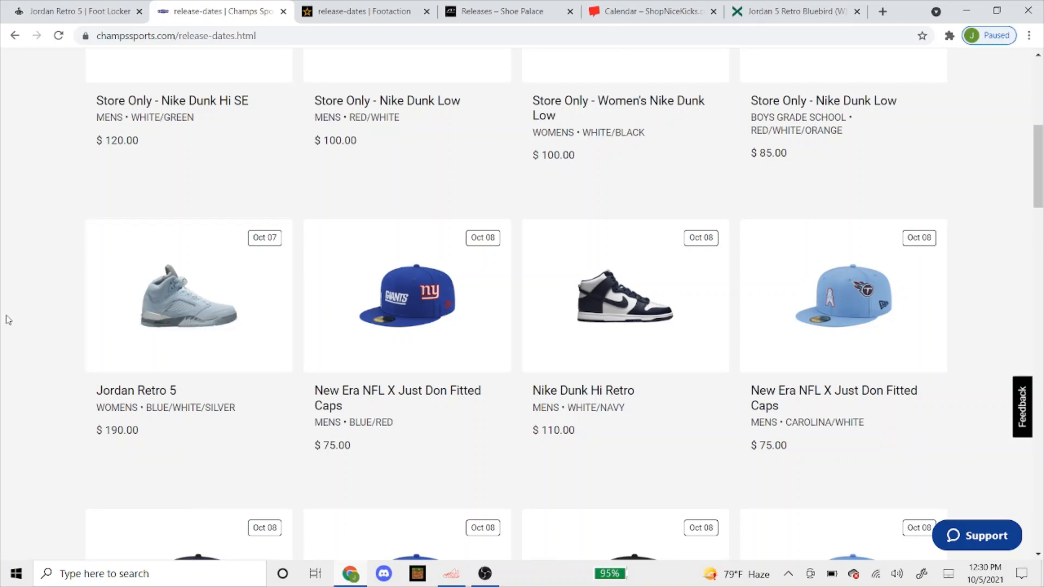
left_click(125, 293)
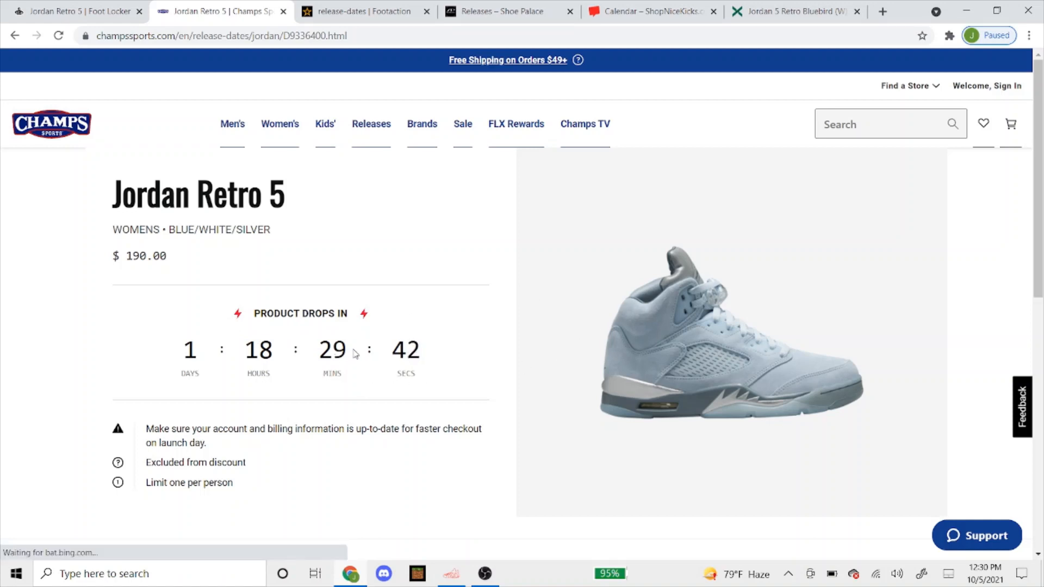
Copy the product code D9336400 from the address and return to the sneaker bot
left_click(349, 35)
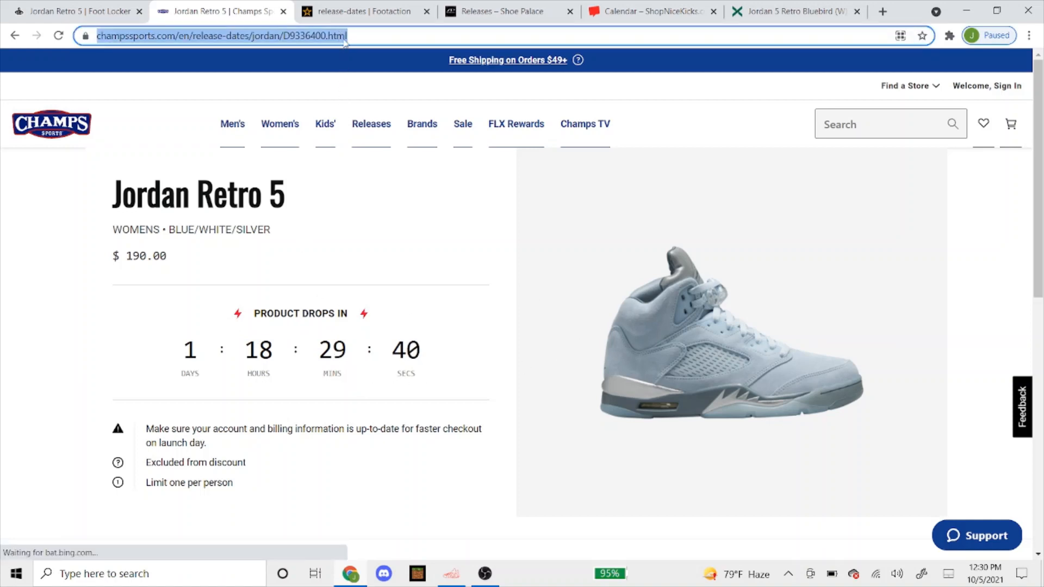
key("End")
left_click_drag(337, 35, 381, 35)
right_click(369, 40)
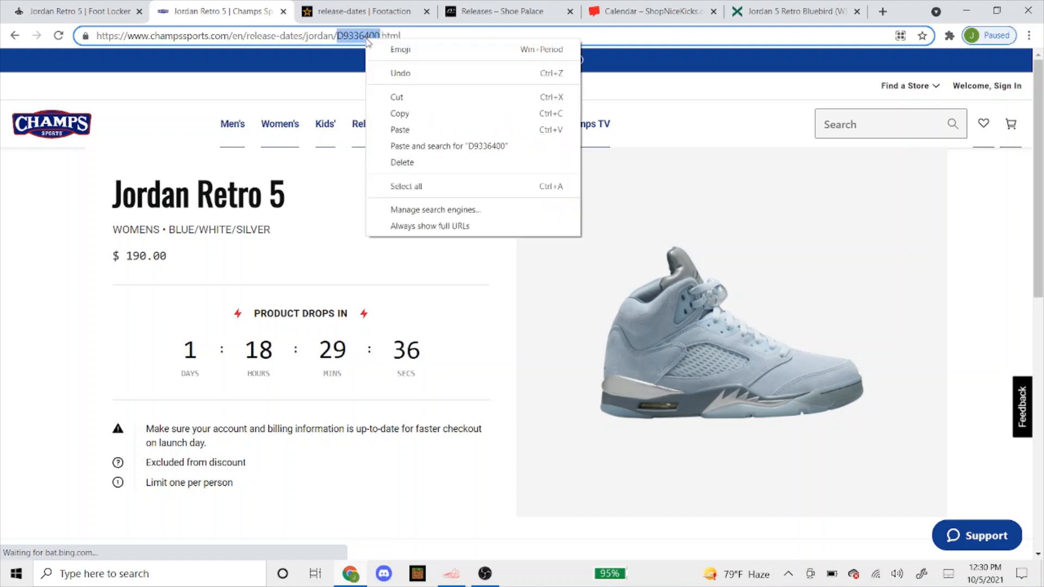
left_click(393, 113)
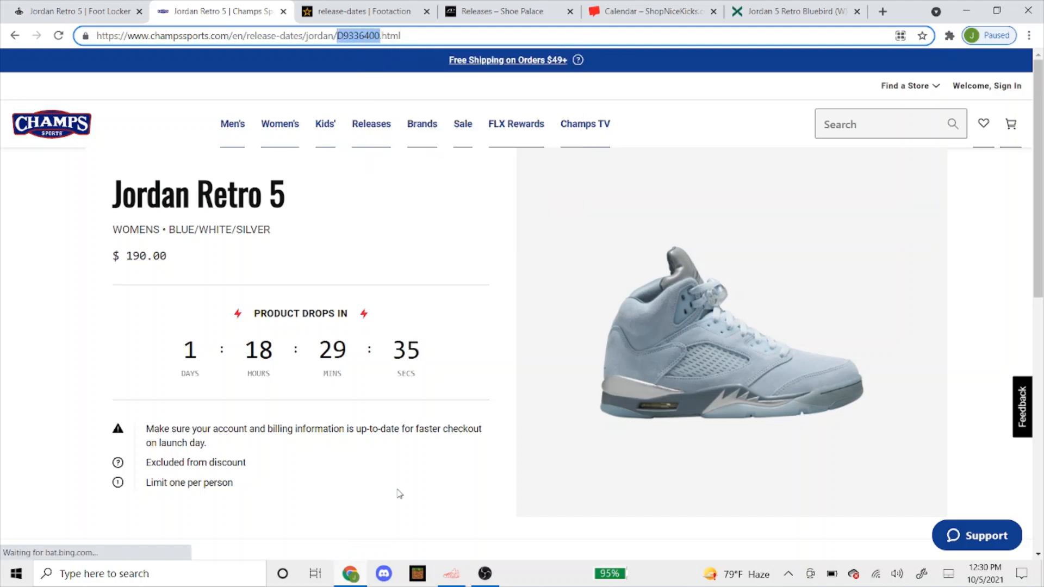
left_click(452, 574)
Paste D9336400, enter sizes 9,9.5,10,10.5,11,11.5,12 and submit the ChampsSport task
right_click(387, 240)
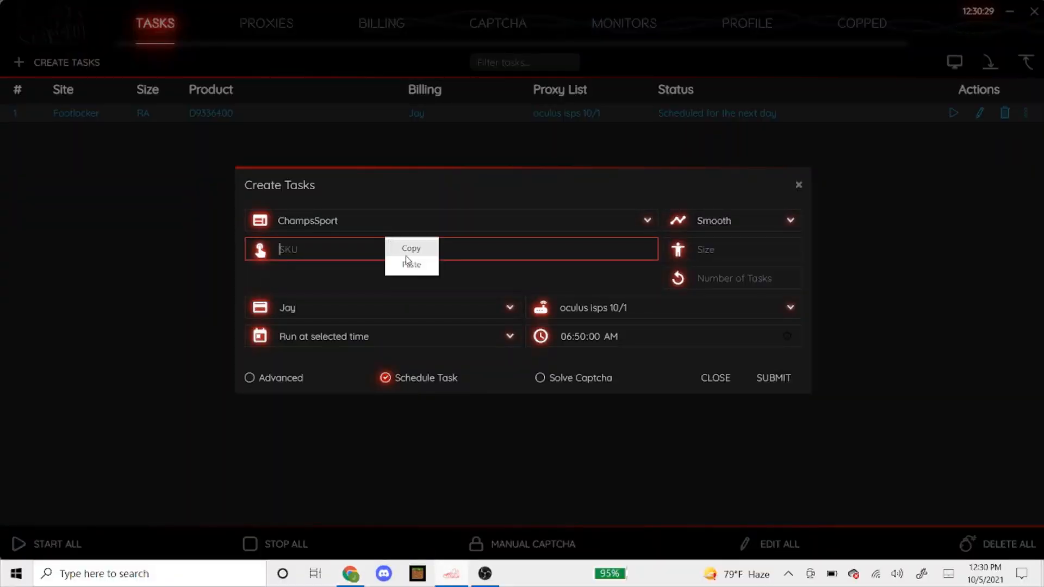
left_click(408, 262)
left_click(721, 254)
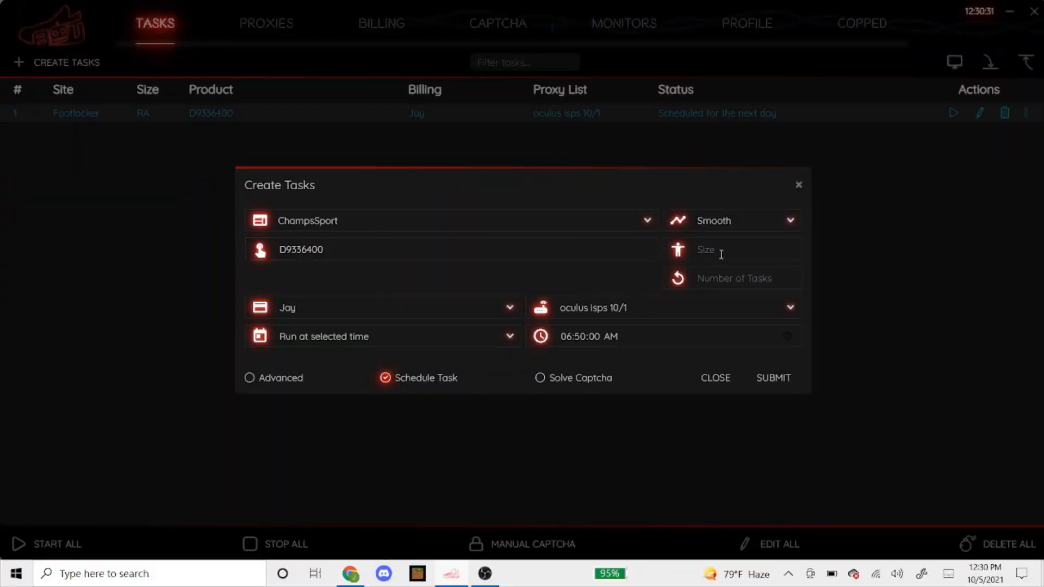
left_click(721, 248)
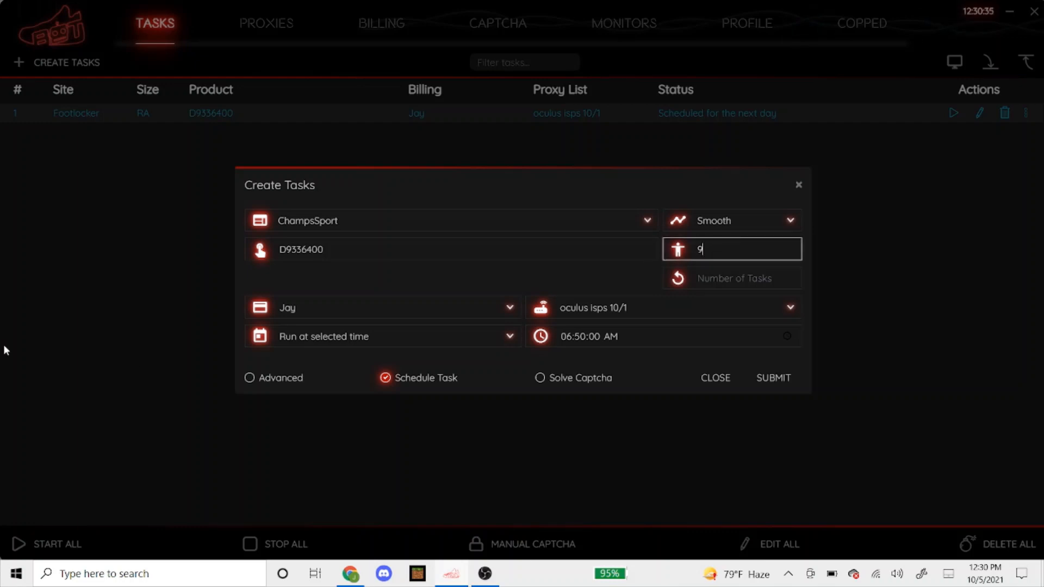
type("9,9.5,10,10.5,11,11.5,12")
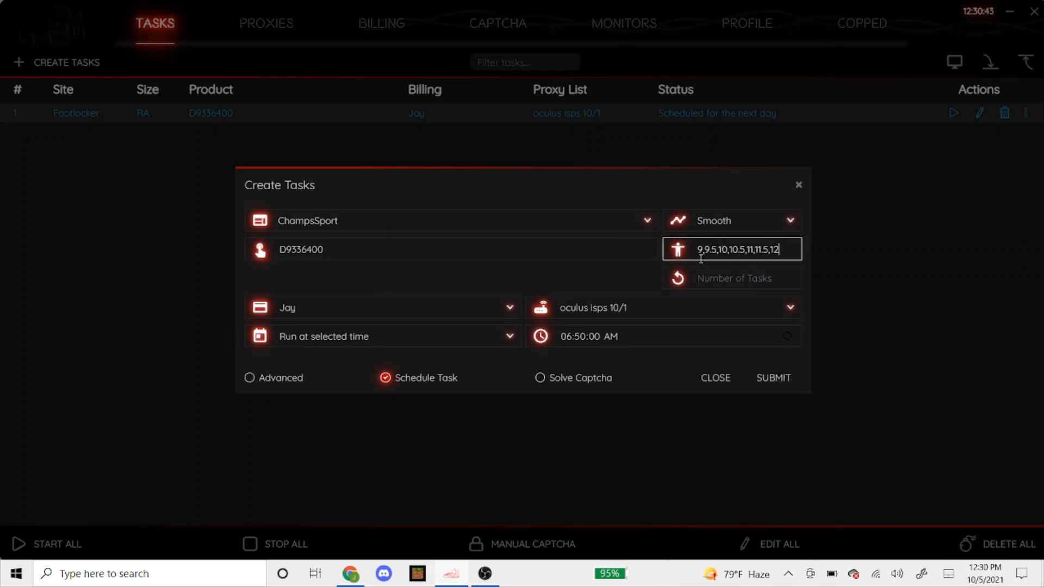
left_click(565, 279)
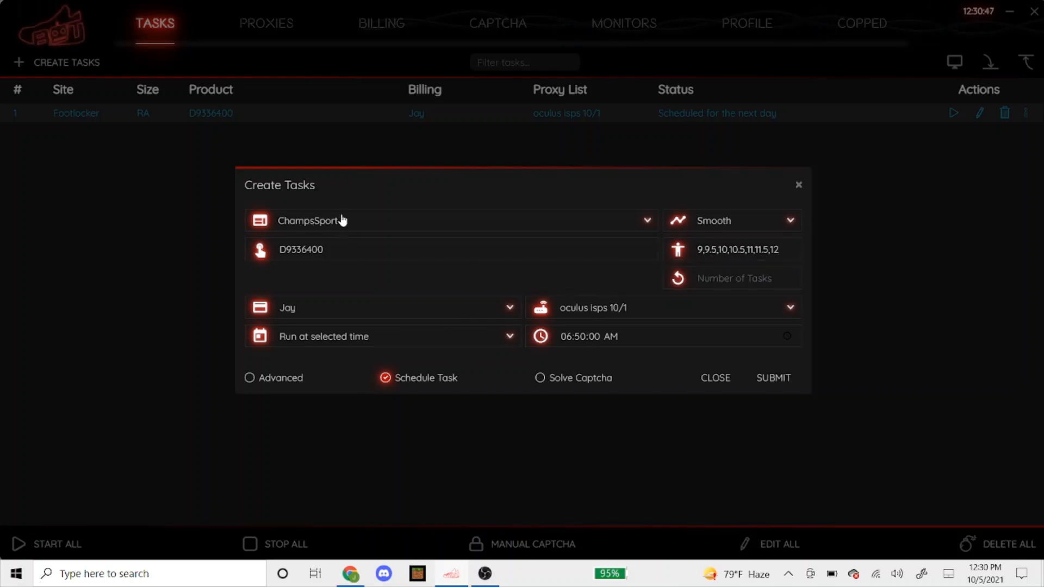
left_click(770, 384)
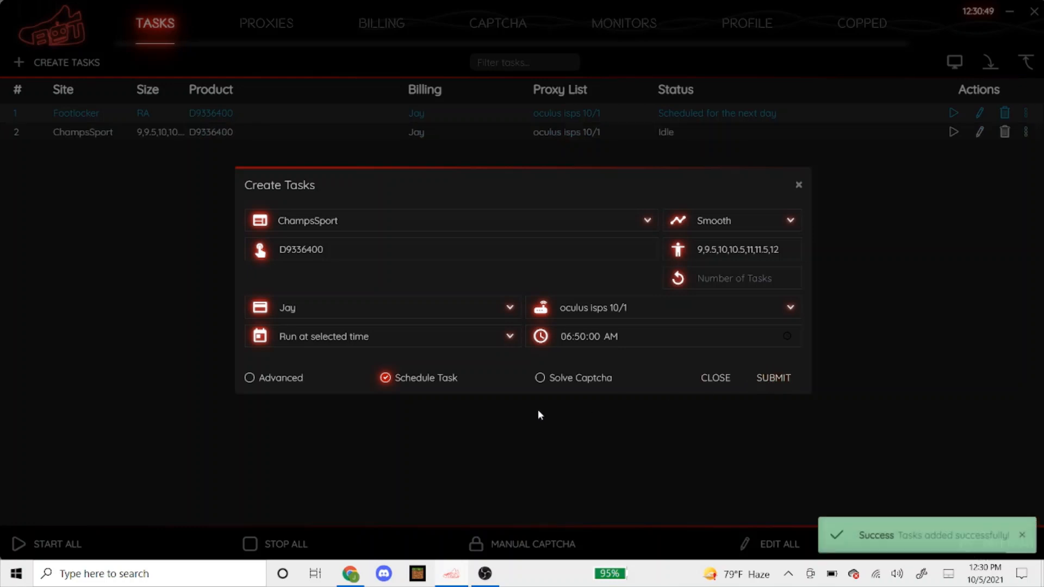
Set Footaction as the new task's site in Smooth mode and open Chrome's Footaction calendar
left_click(440, 229)
type("Footac")
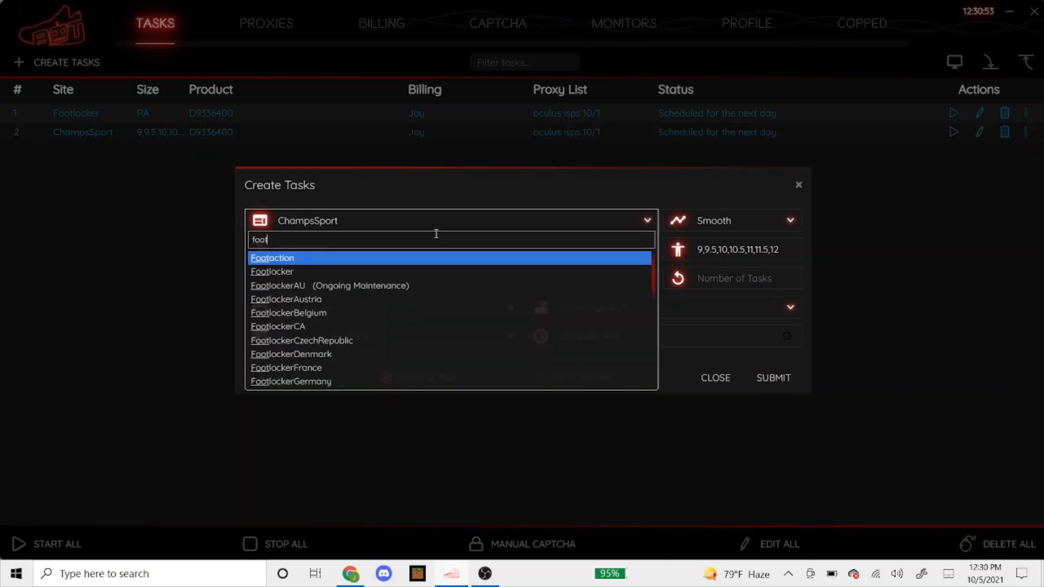
key("Return")
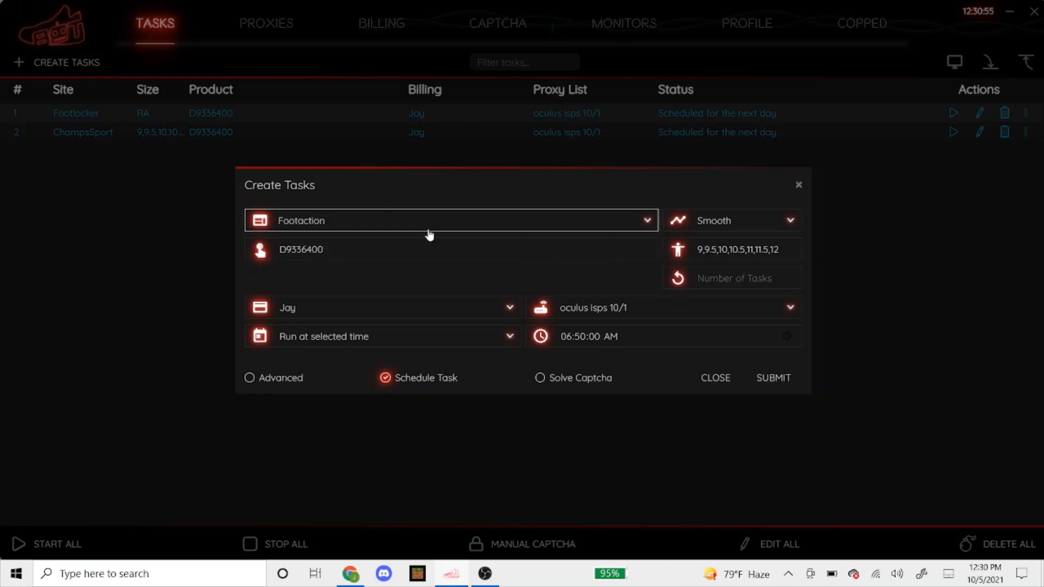
left_click(422, 193)
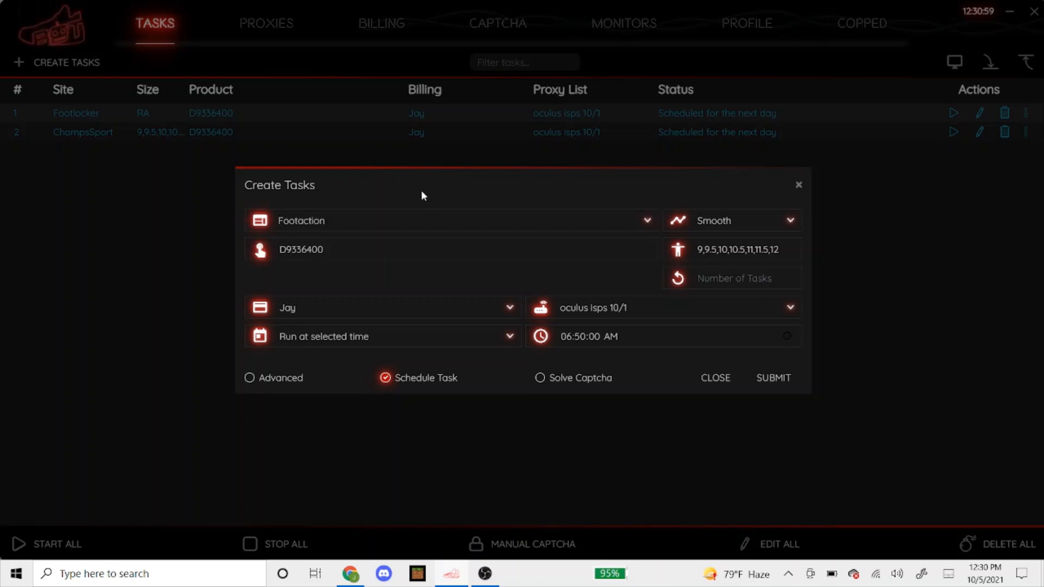
left_click(713, 224)
left_click(705, 240)
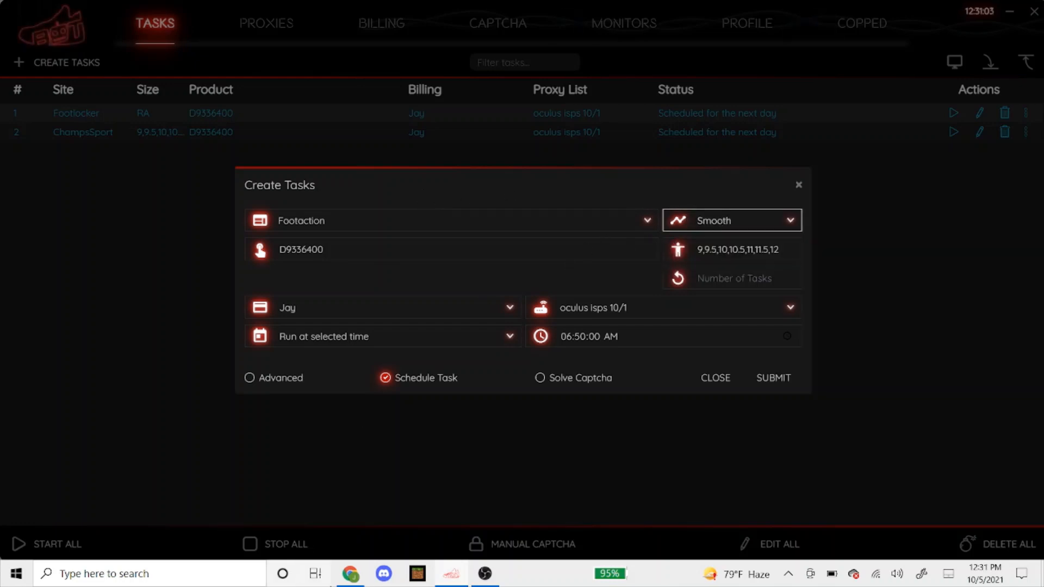
left_click(350, 574)
left_click(377, 11)
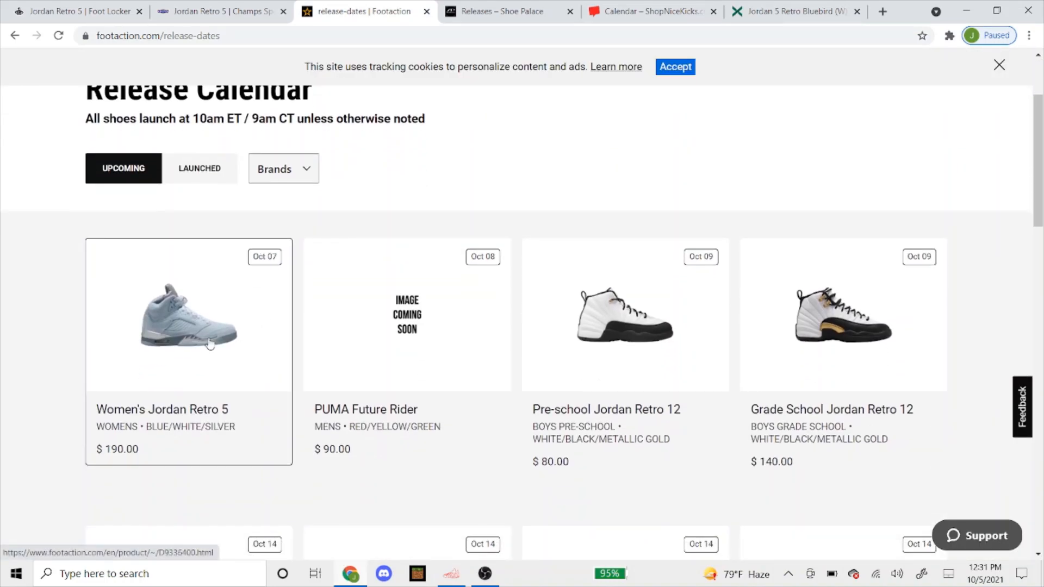
Open Footaction's Women's Jordan Retro 5 page, copy code D9336400 from its address, and return to the bot
left_click(207, 343)
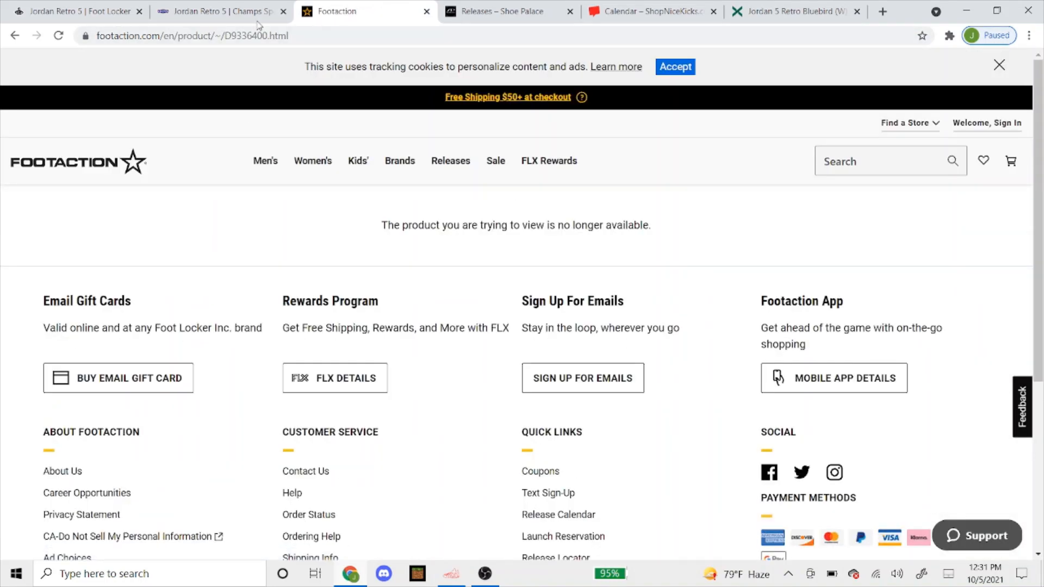
left_click(245, 36)
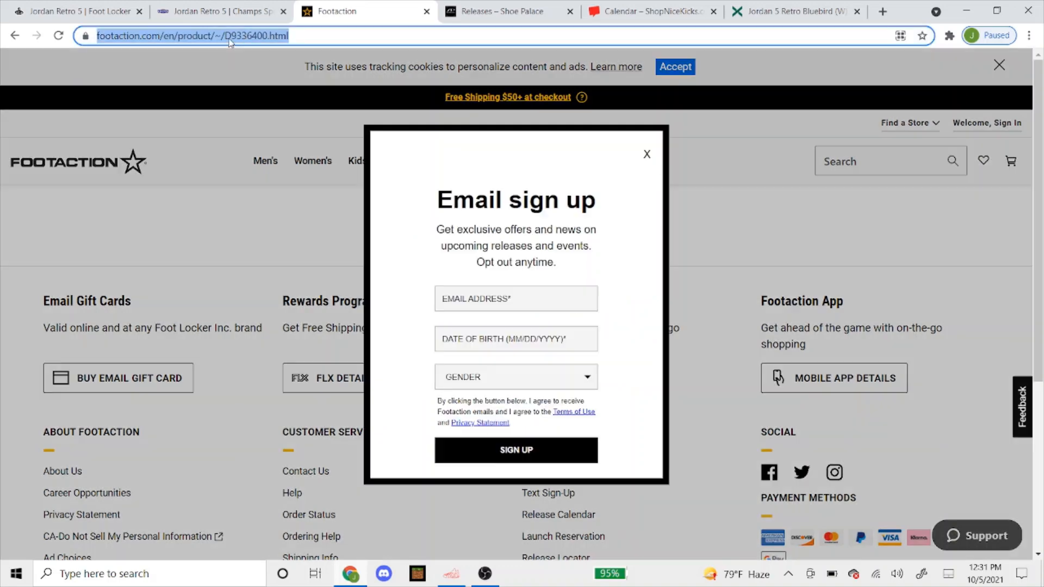
left_click(287, 36)
left_click_drag(279, 35, 319, 35)
right_click(317, 34)
left_click(344, 109)
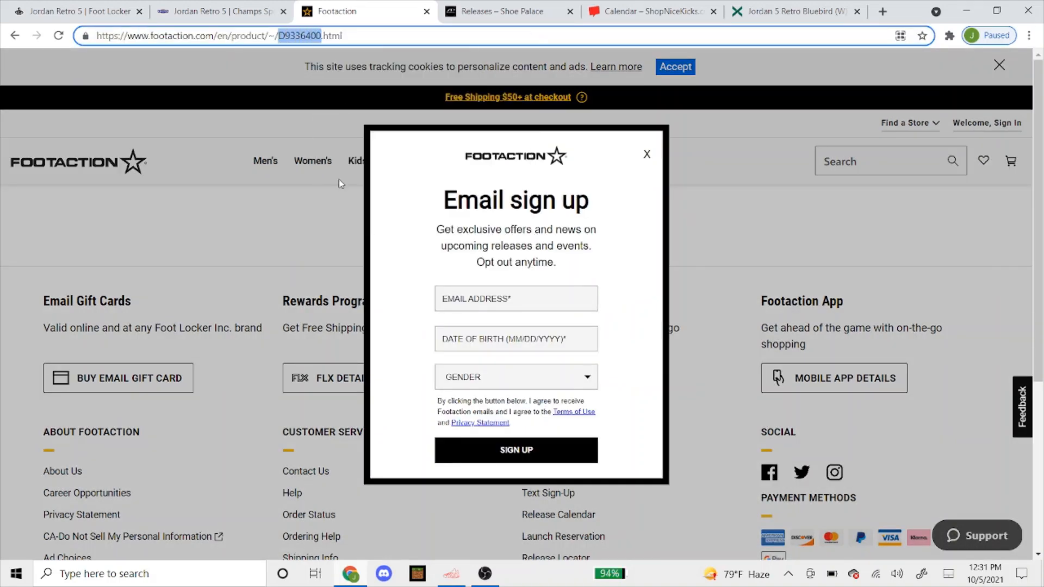
left_click(451, 574)
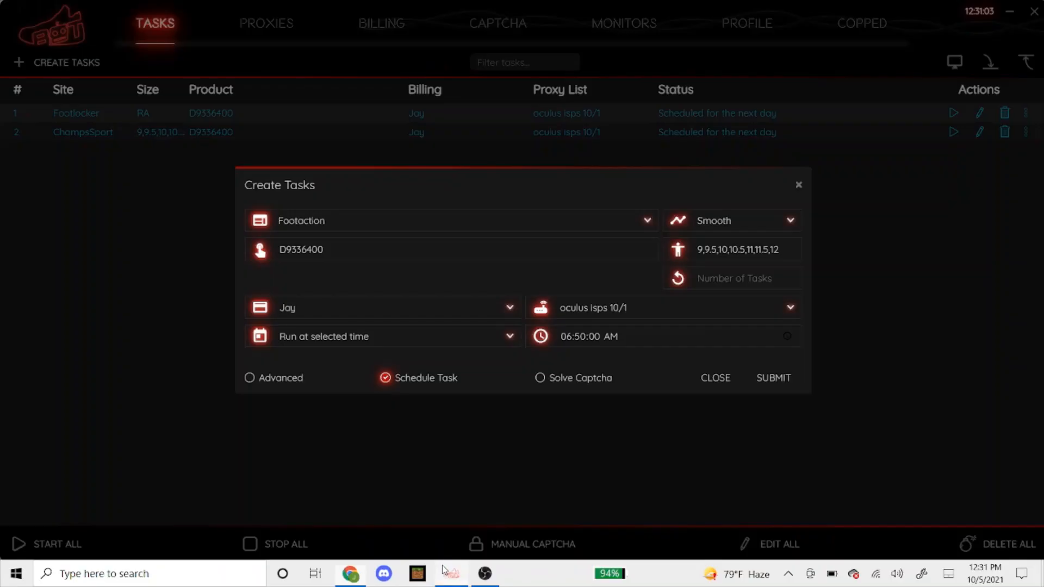
Paste D9336400 as the product, choose the leaf res proxy list, submit, and close the form
double_click(393, 243)
right_click(393, 243)
left_click(412, 272)
left_click(597, 313)
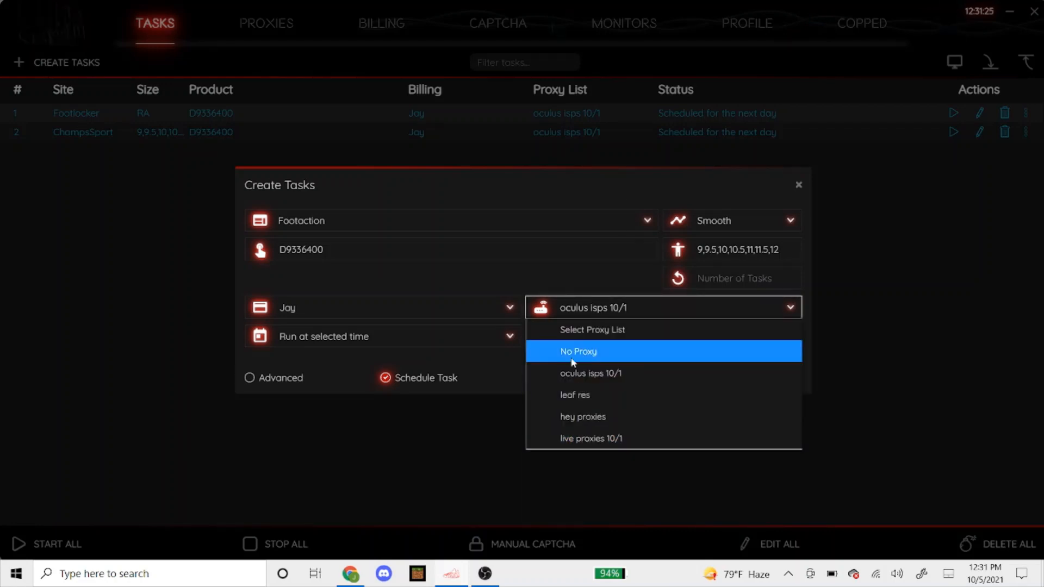
left_click(586, 394)
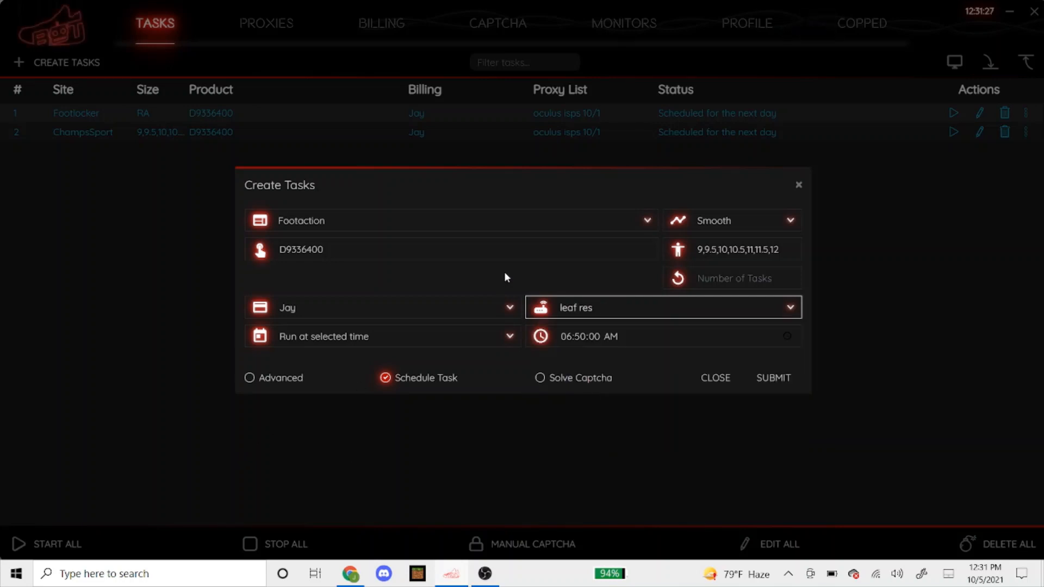
left_click(773, 379)
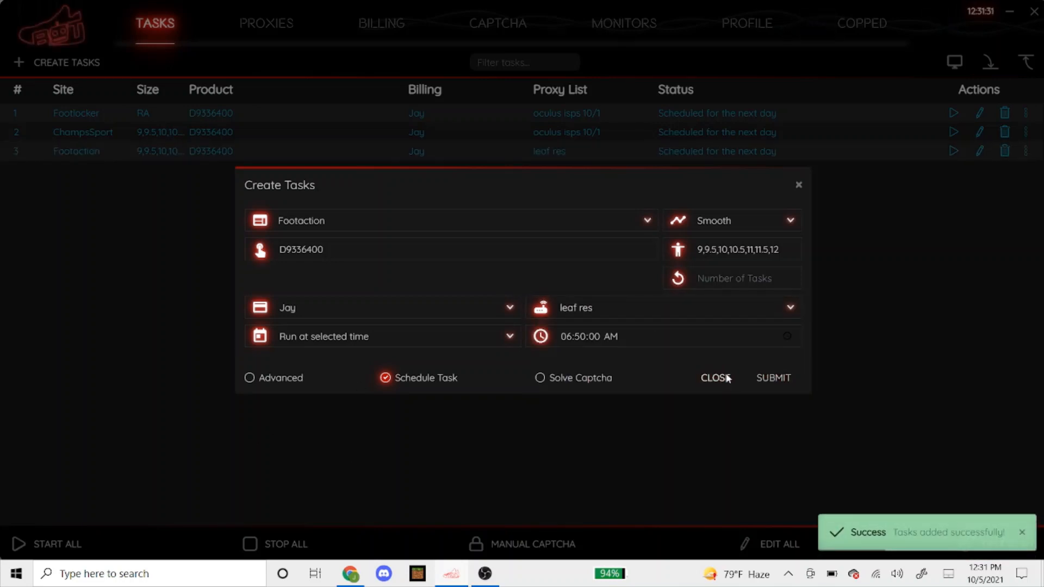
left_click(716, 378)
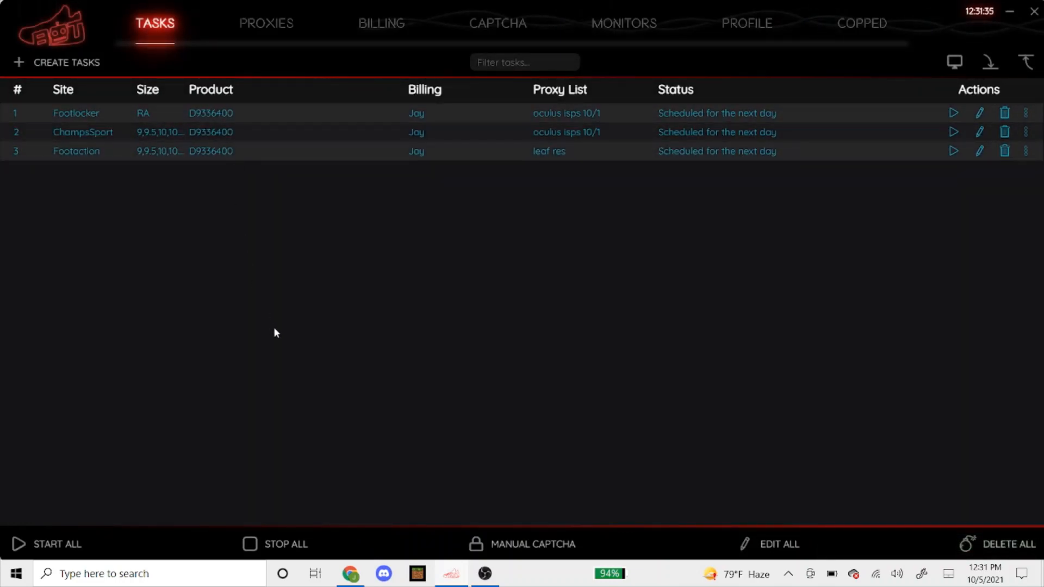
Start a new task with ShoePalace as the site and Cyborg3.0 as the mode
left_click(90, 65)
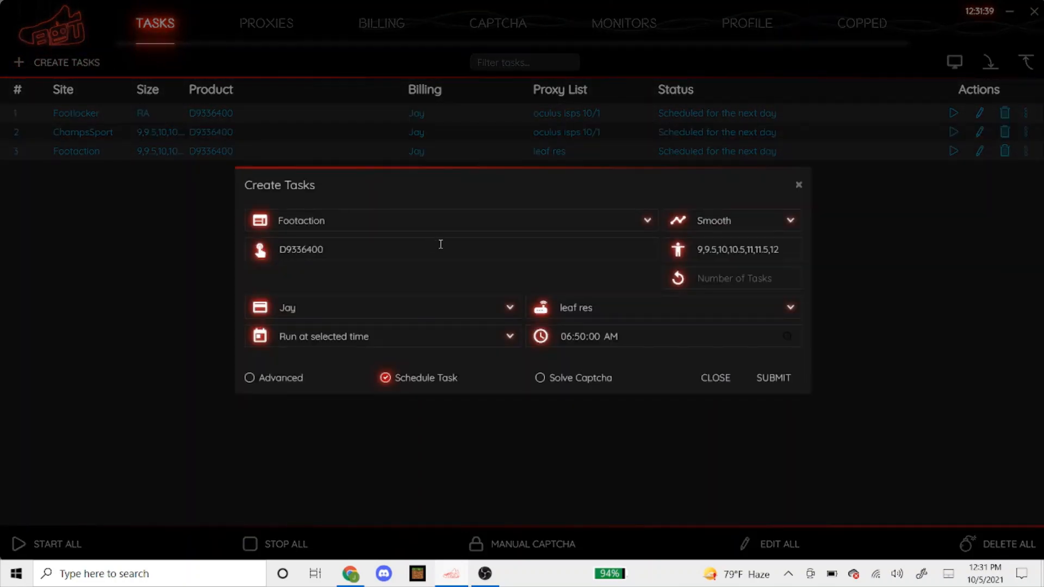
left_click(435, 222)
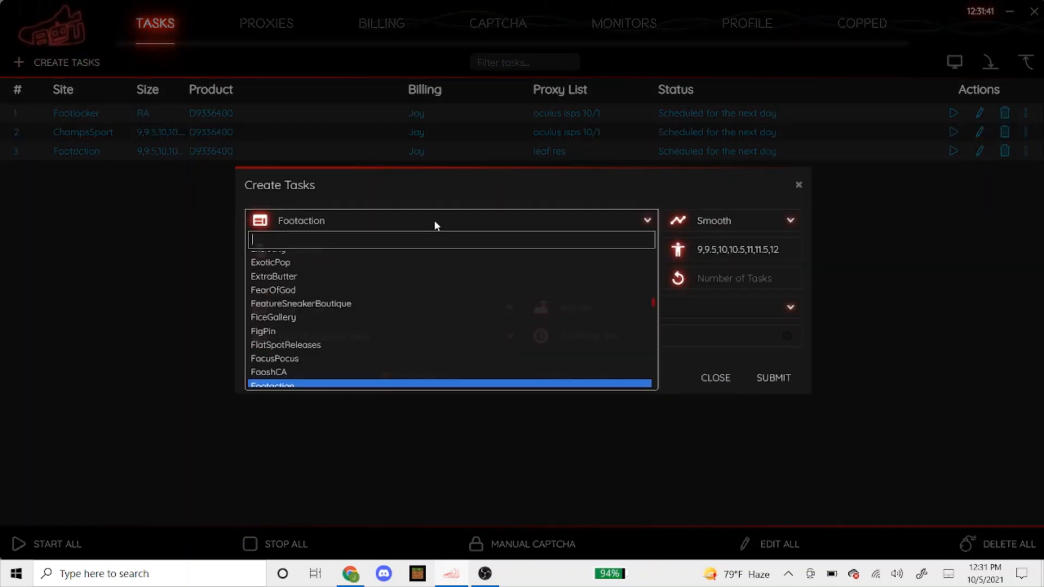
type("shoepa")
key("Return")
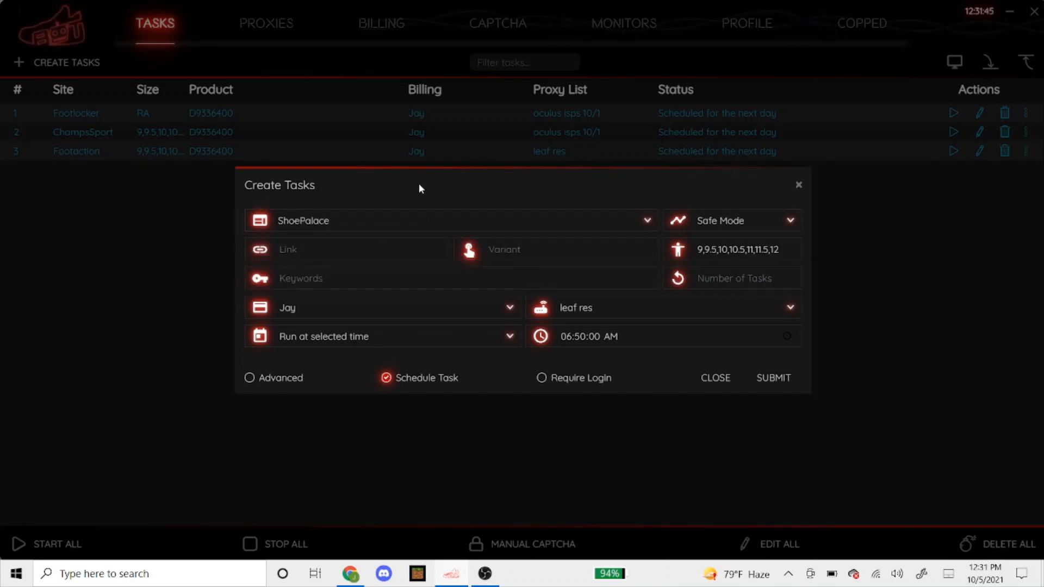
left_click(704, 227)
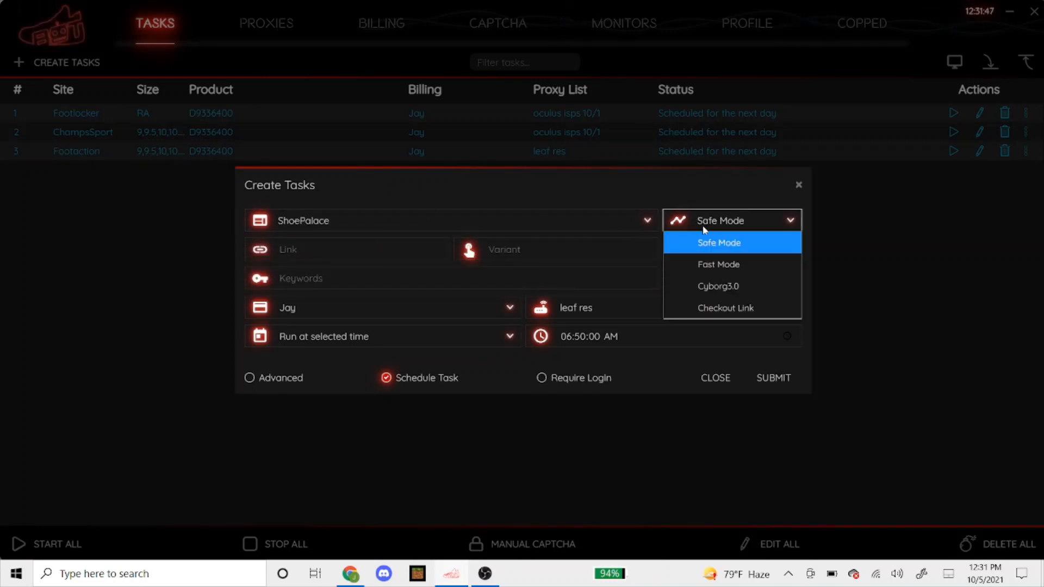
left_click(707, 287)
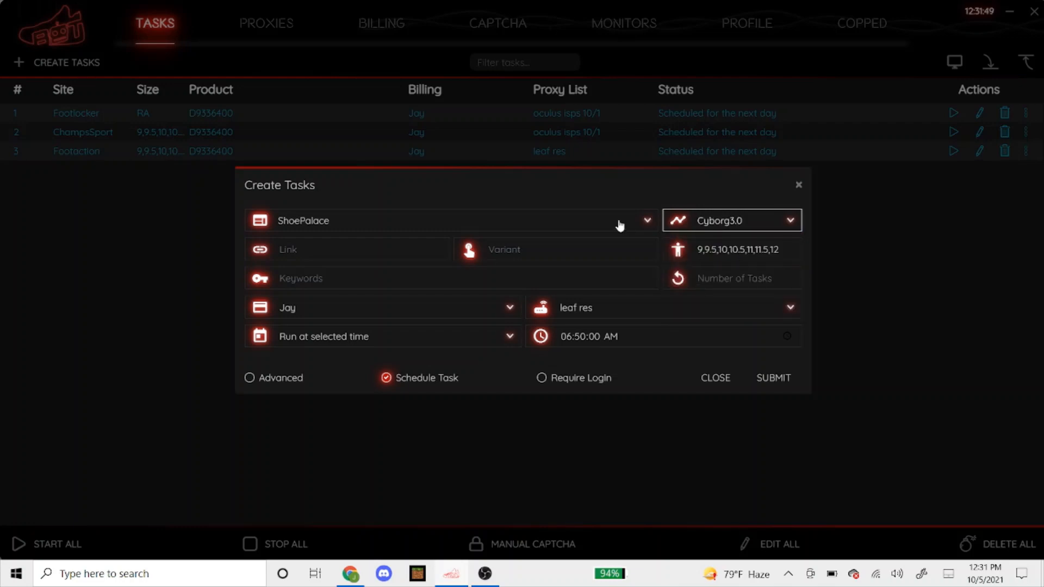
Check the link, variant and keywords fields, then go to Chrome for the product link
left_click(356, 257)
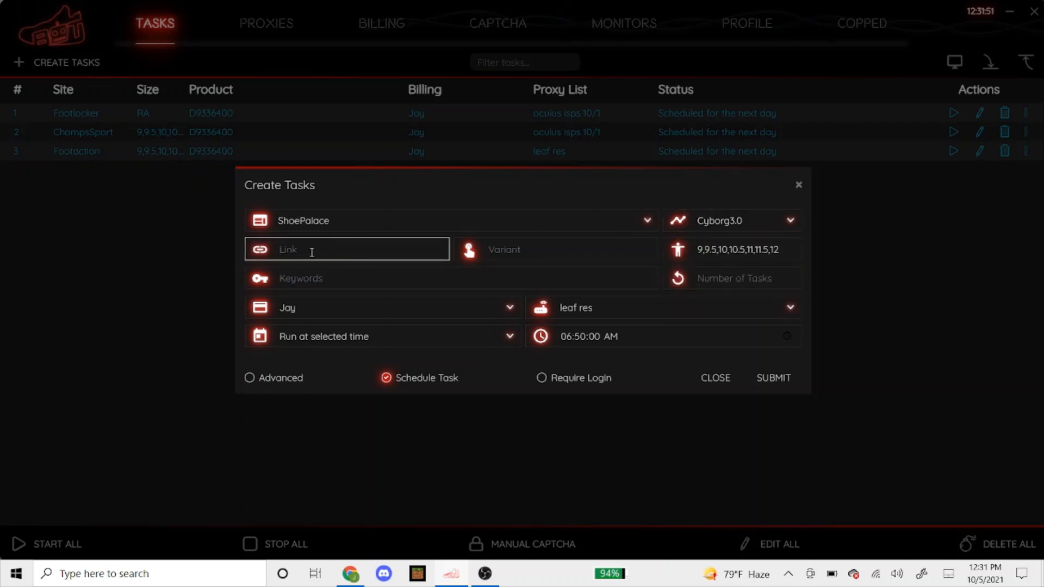
left_click(498, 251)
left_click(412, 277)
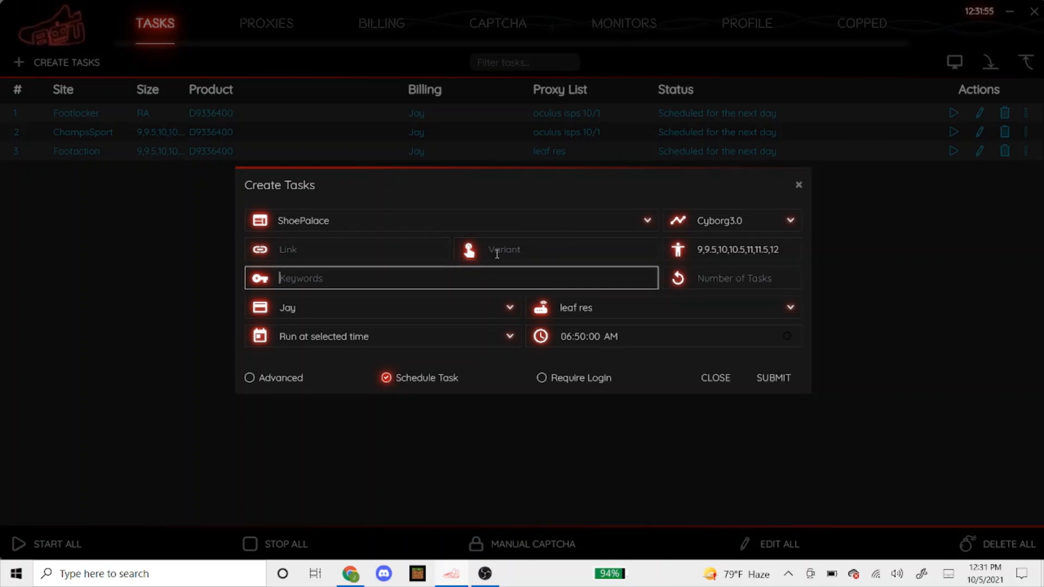
left_click(384, 262)
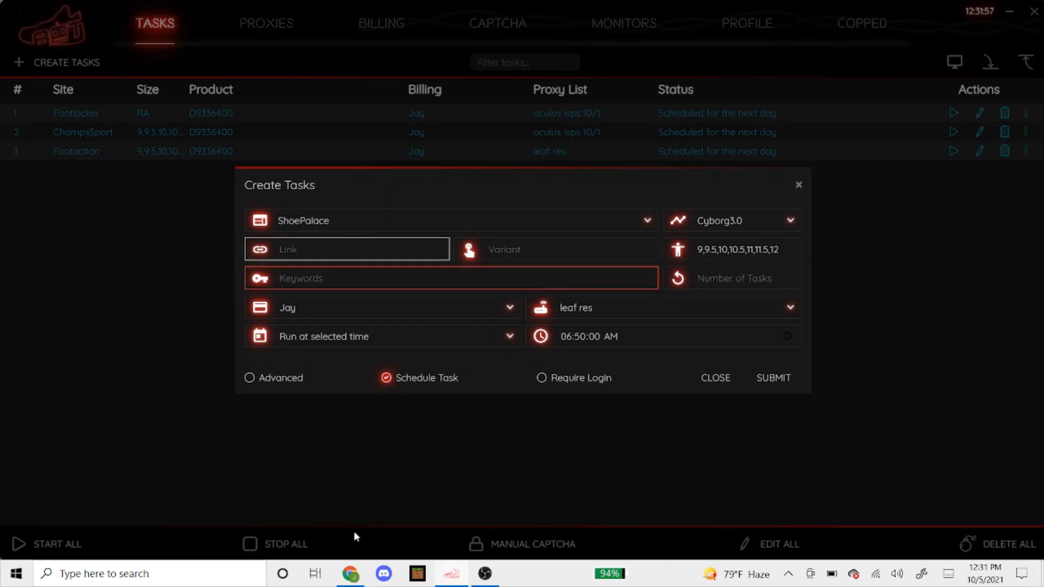
left_click(351, 574)
Open Shoe Palace's Air Jordan 5 Retro Bluebird product page and copy its address
left_click(495, 11)
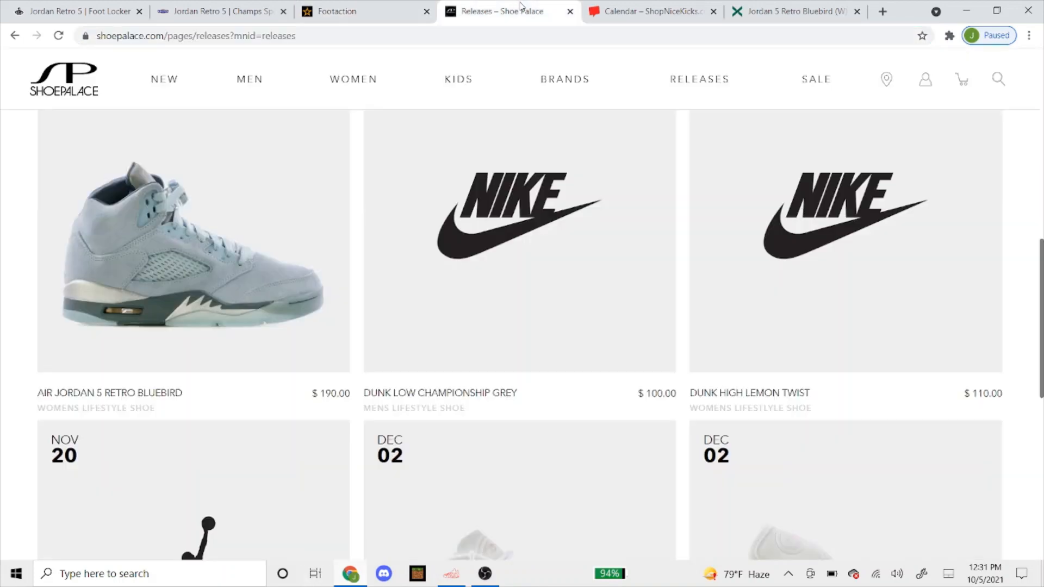
mouse_move(459, 79)
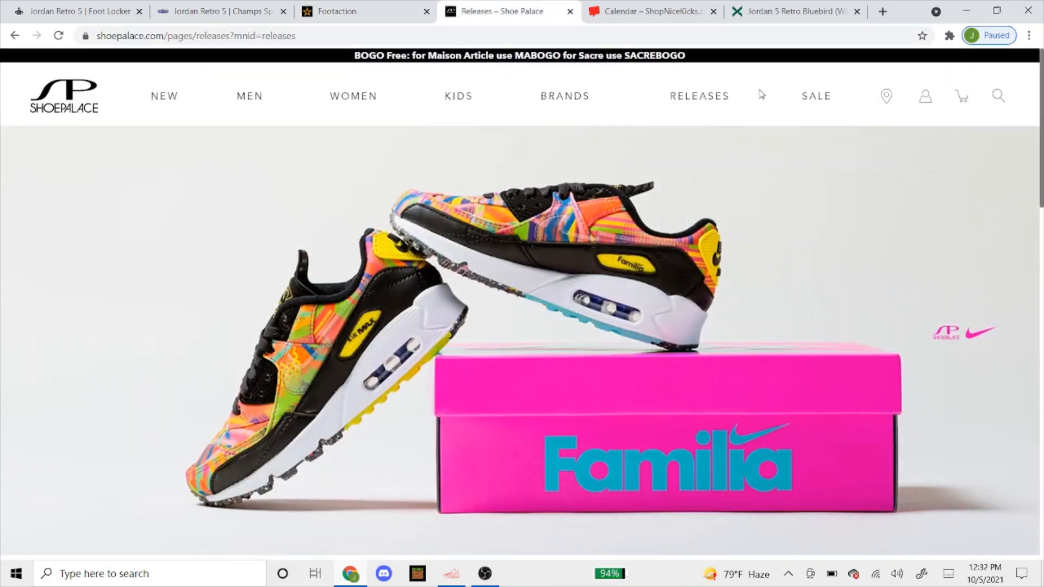
scroll(433, 317, "down", 10)
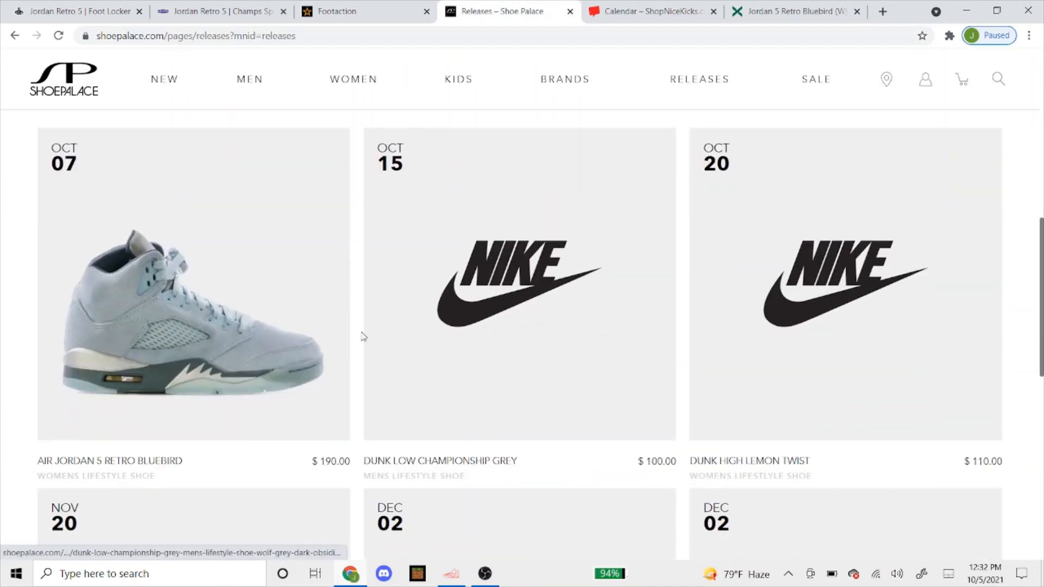
left_click(199, 355)
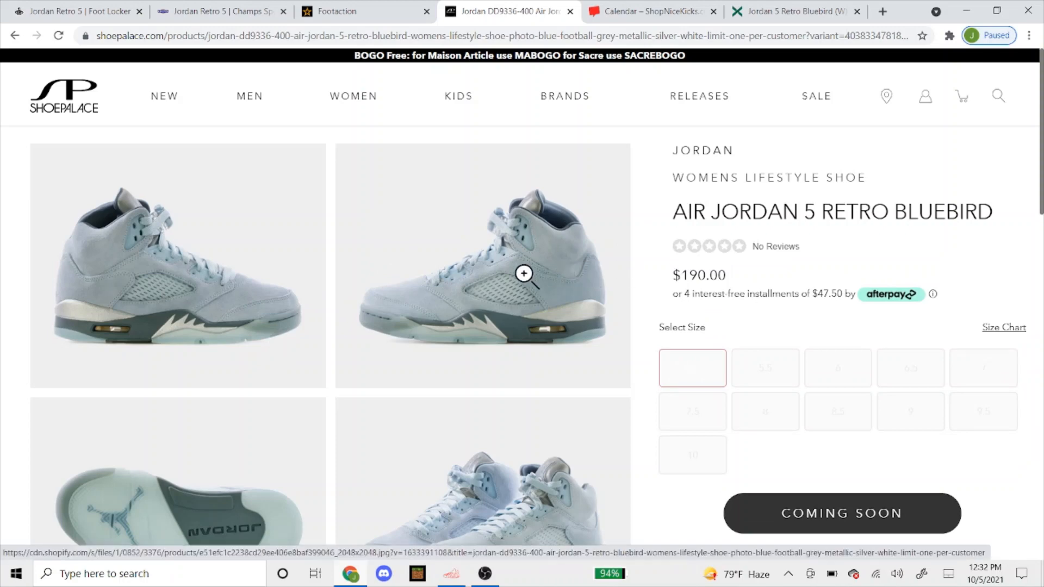
left_click(472, 37)
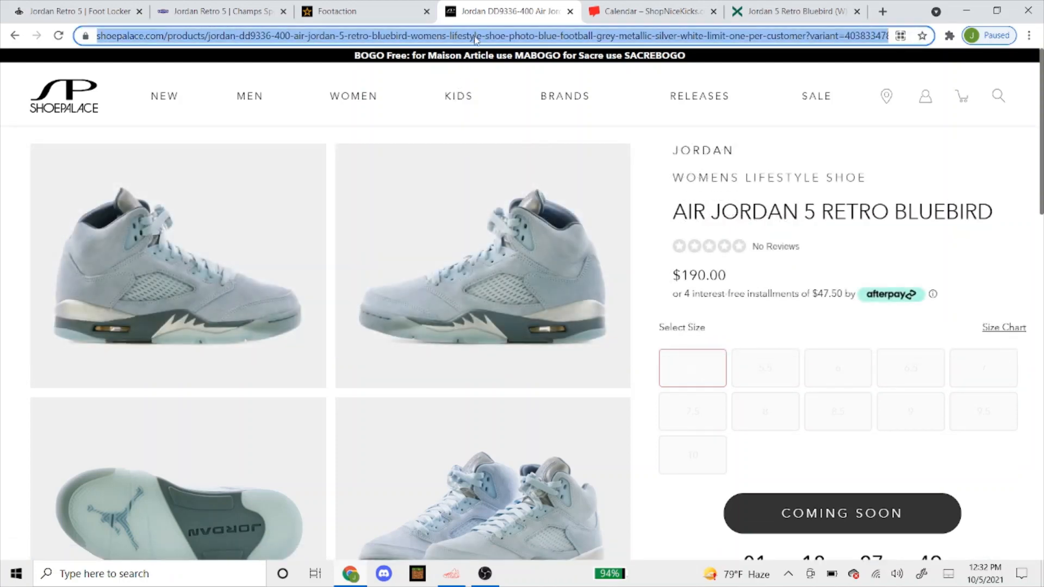
right_click(474, 39)
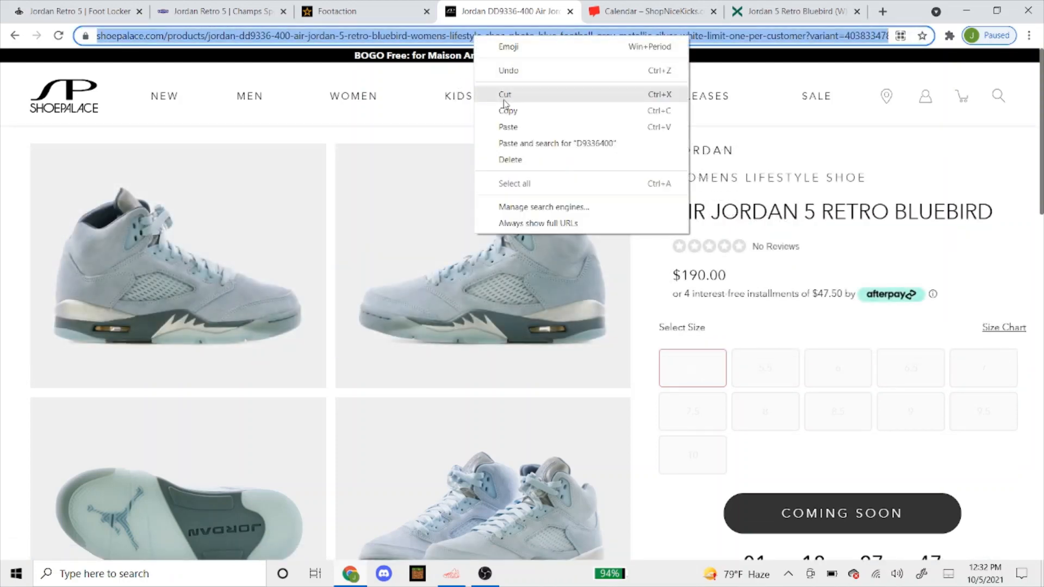
left_click(509, 110)
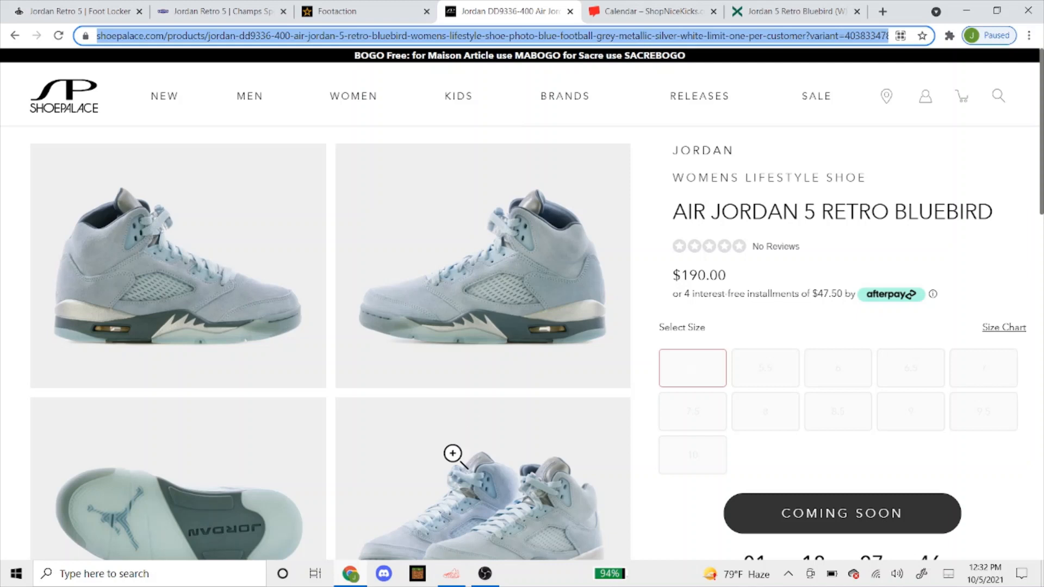
left_click(441, 583)
Paste the Shoe Palace Bluebird link into the Link field and check available sizes in Chrome
right_click(372, 248)
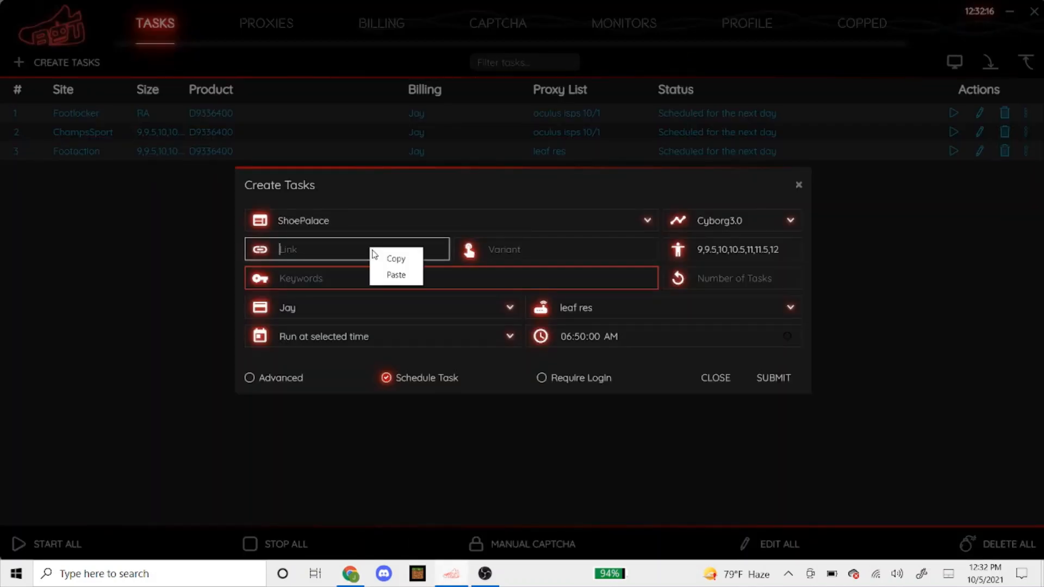
left_click(396, 274)
left_click(779, 254)
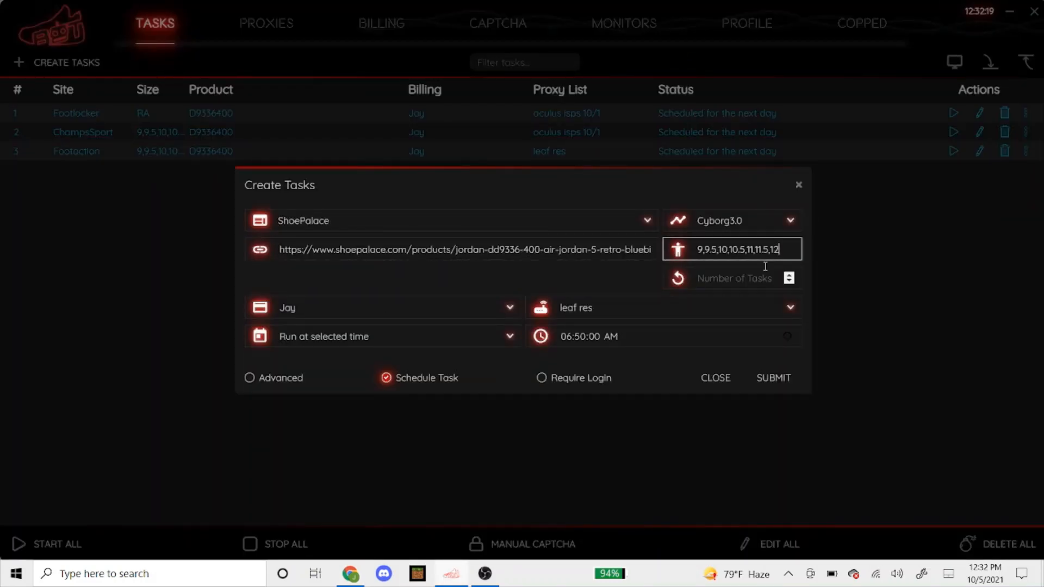
left_click(350, 574)
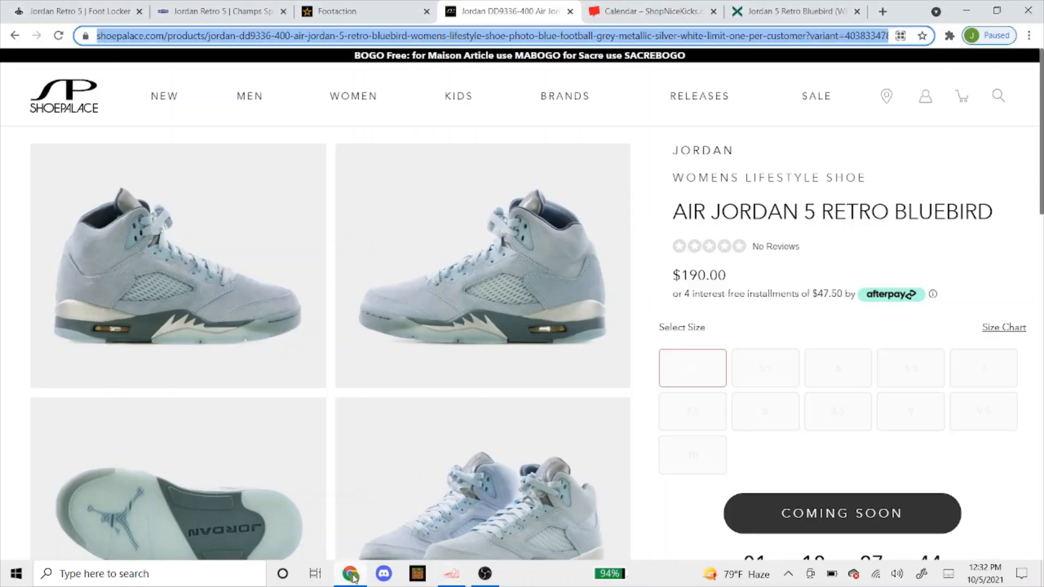
scroll(629, 455, "down", 2)
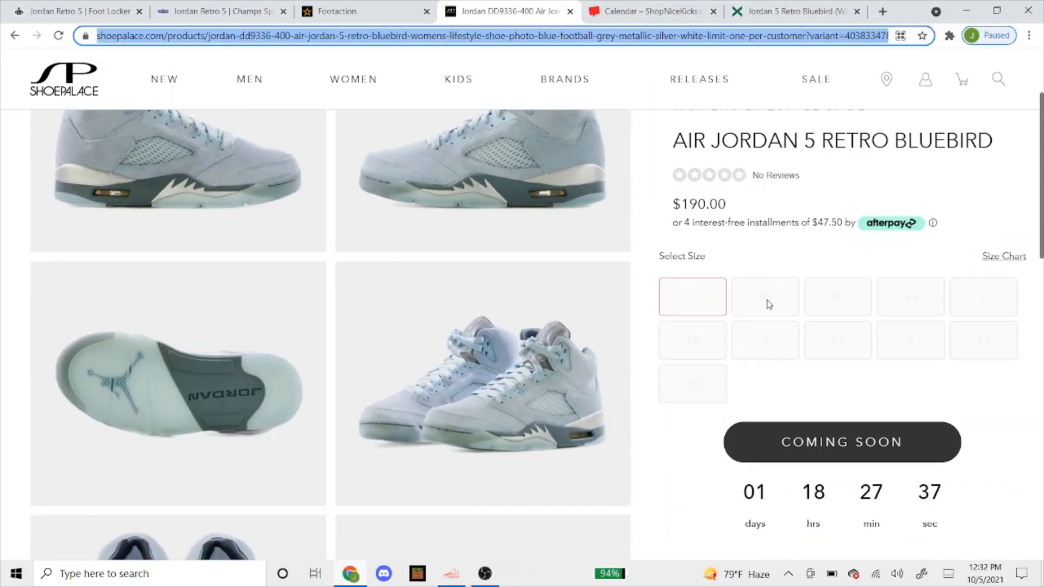
left_click(449, 574)
Remove sizes 11.5 and 12 from the Size field and bring up the proxy lists
left_click_drag(780, 250, 754, 258)
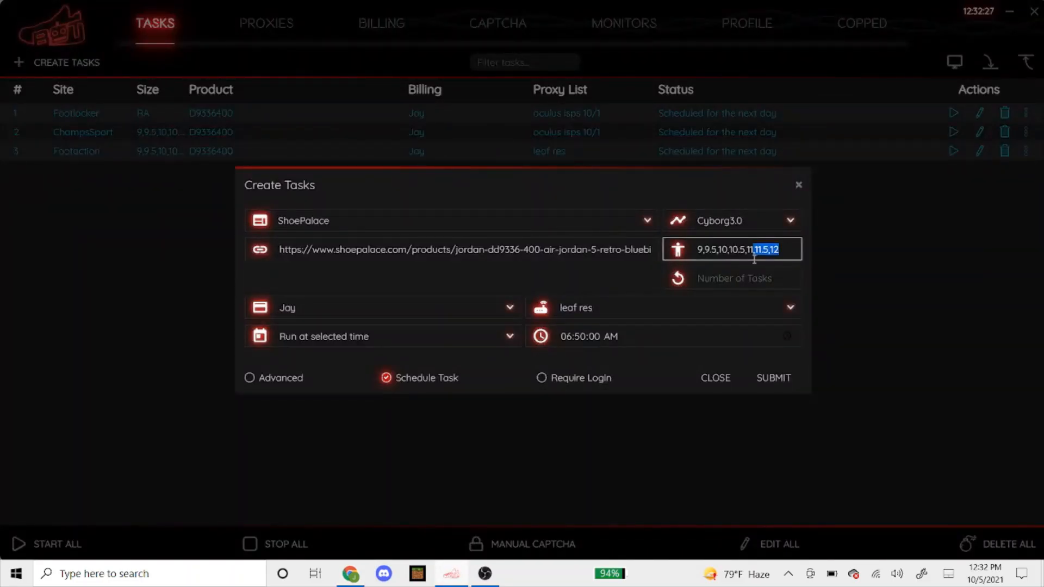
key("BackSpace")
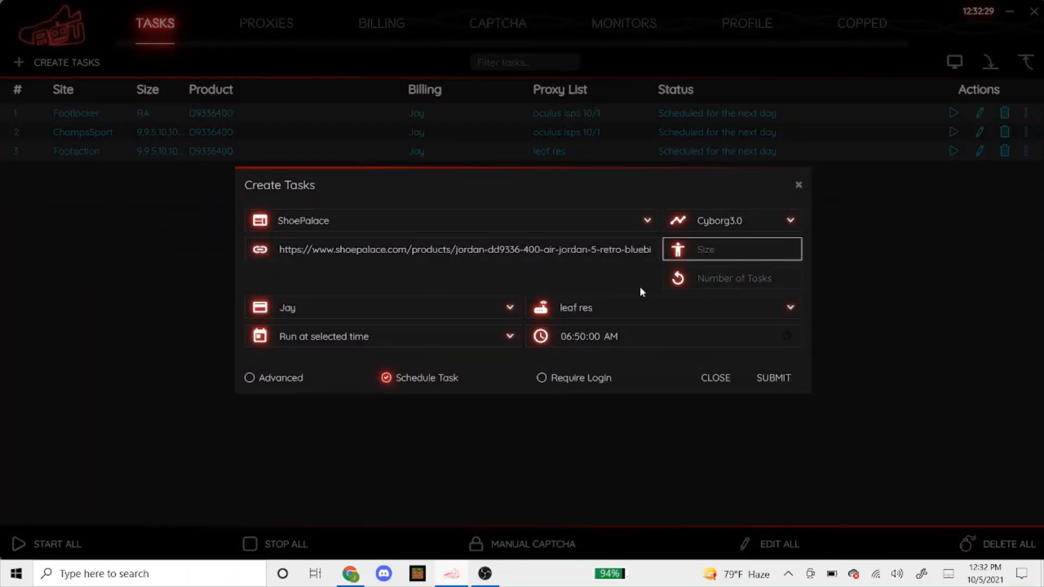
left_click(396, 279)
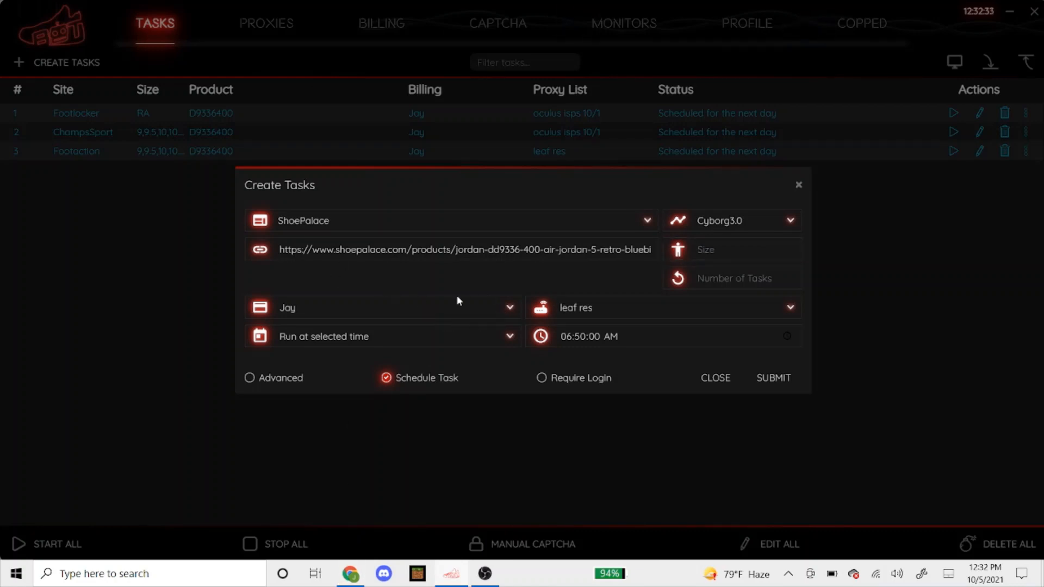
left_click(563, 311)
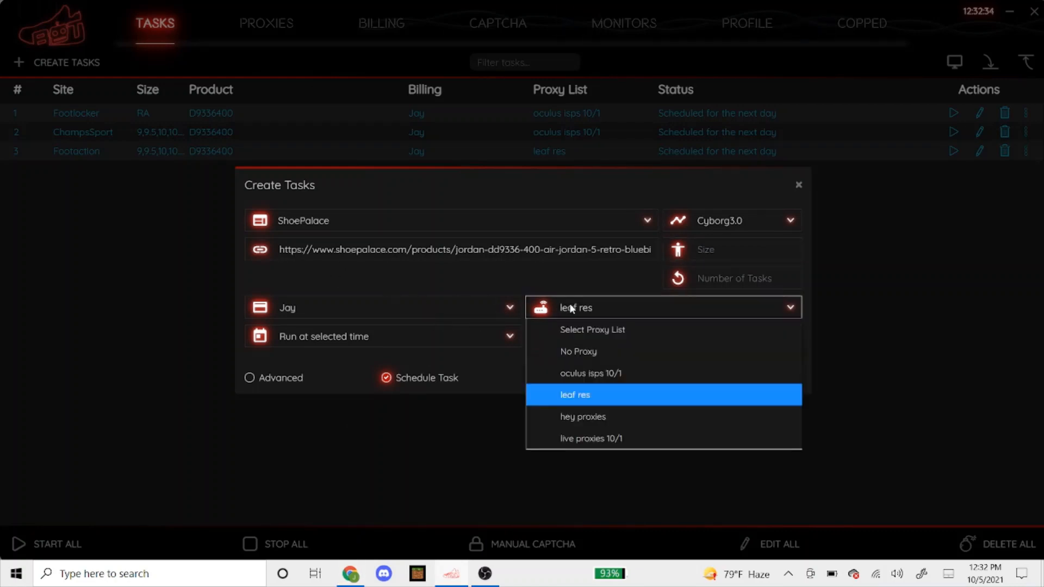
Use oculus isps 10/1 proxies, enable Advanced with both delays at 3333, and submit the task
left_click(599, 375)
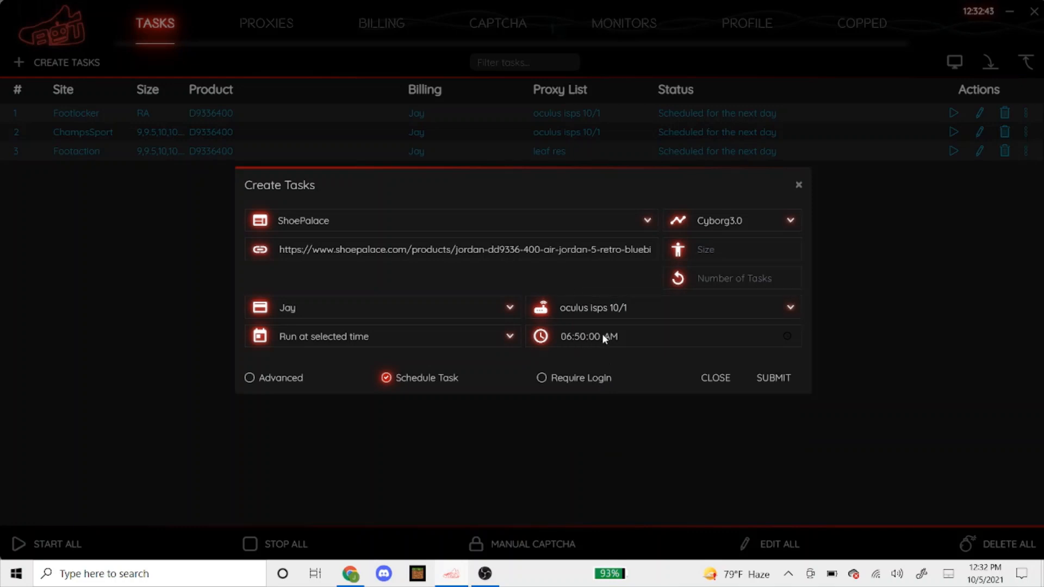
left_click(286, 378)
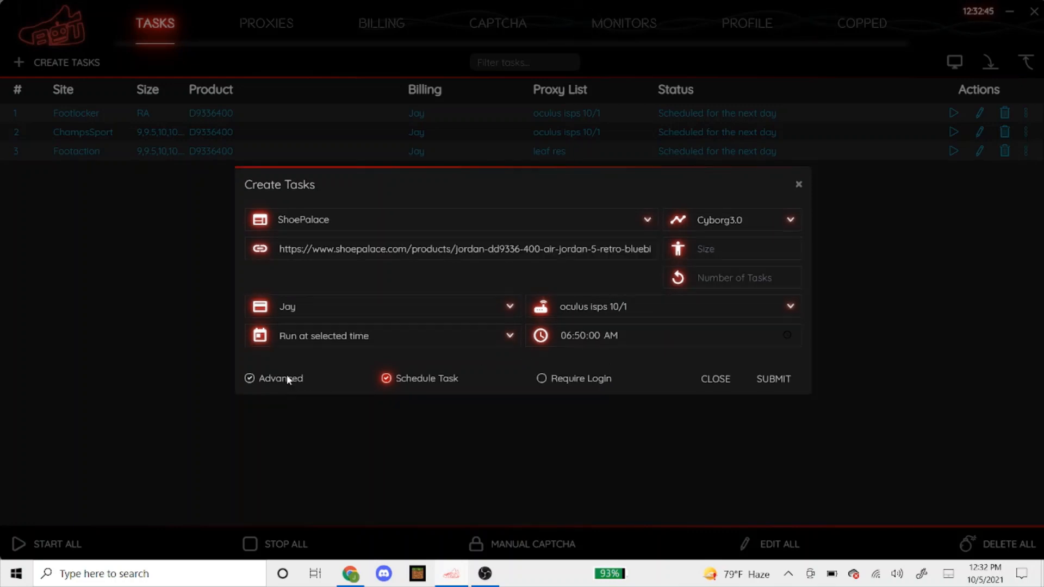
left_click(313, 338)
type("333")
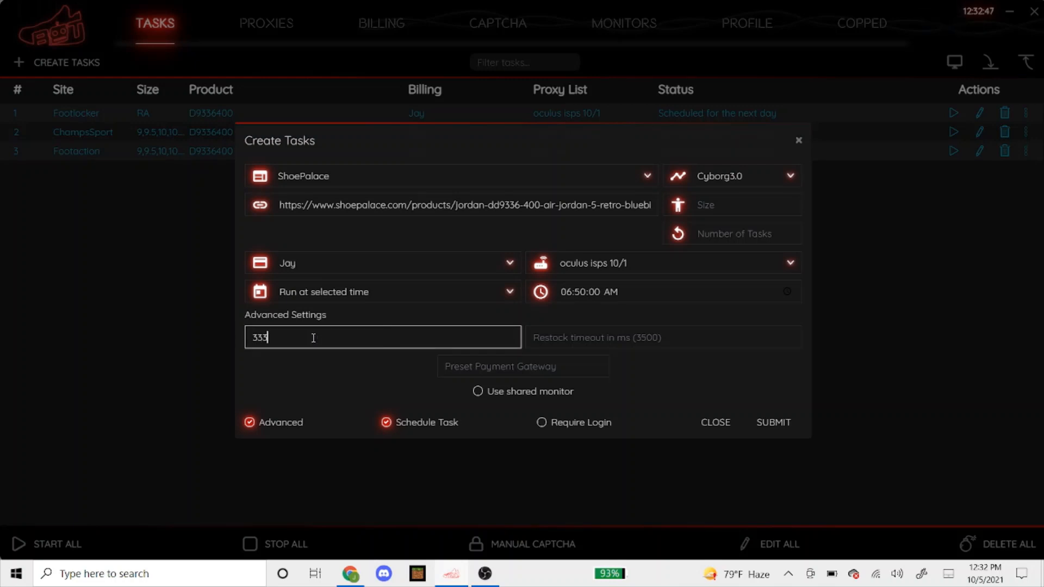
type("3")
key("Tab")
type("3")
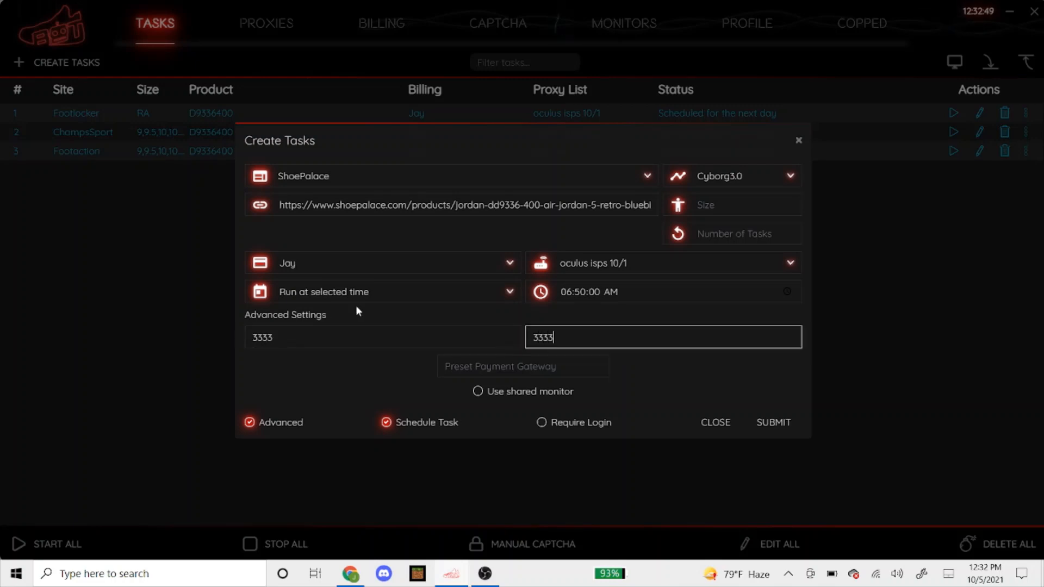
left_click(360, 318)
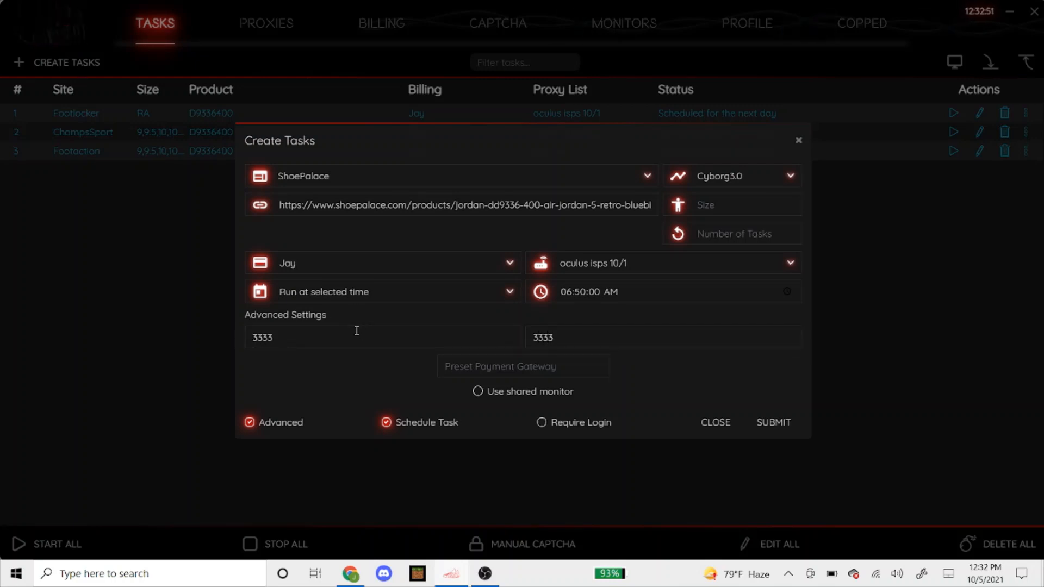
left_click(774, 423)
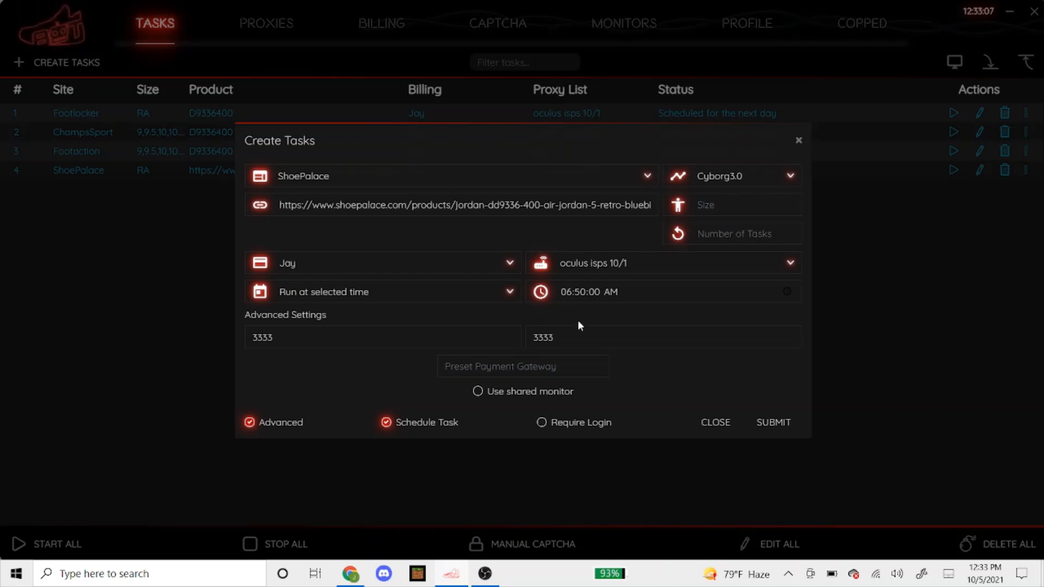
Change the new task's site to ShopNiceKicks, keeping Cyborg3.0 mode and the current start time
left_click(587, 292)
left_click(364, 238)
left_click(357, 576)
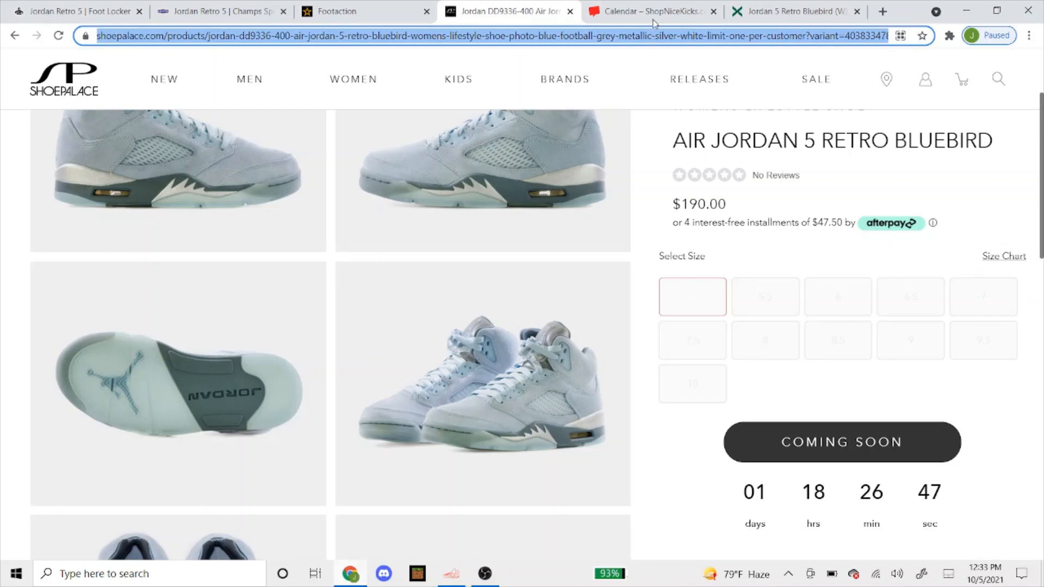
left_click(360, 578)
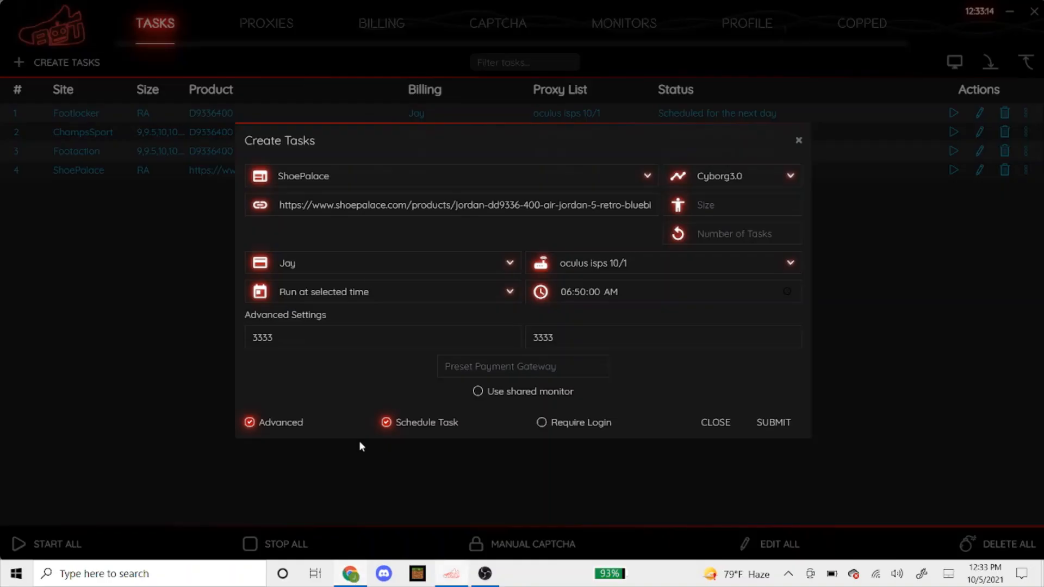
left_click(389, 188)
type("shopnice")
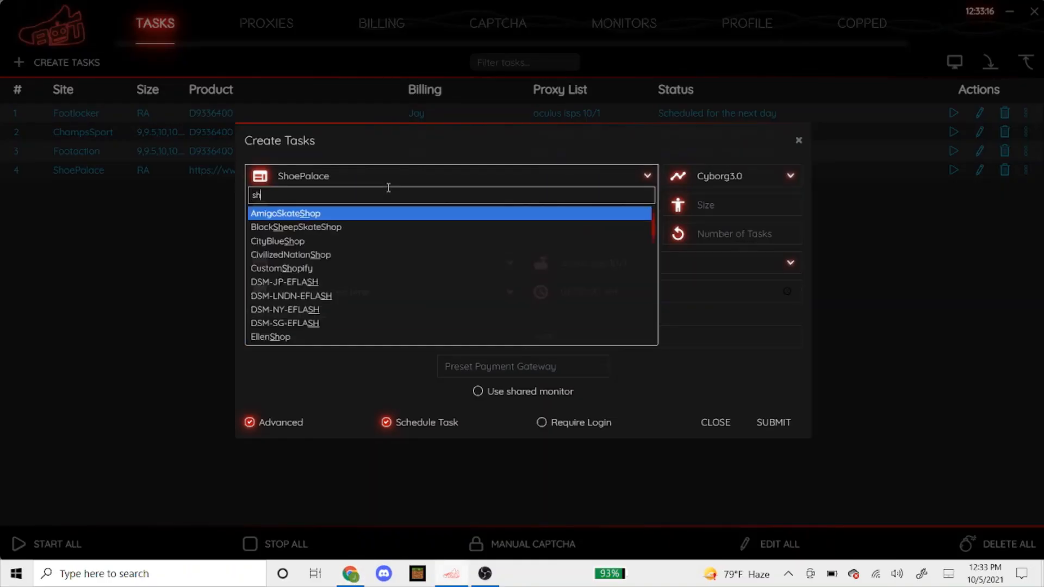
key("Return")
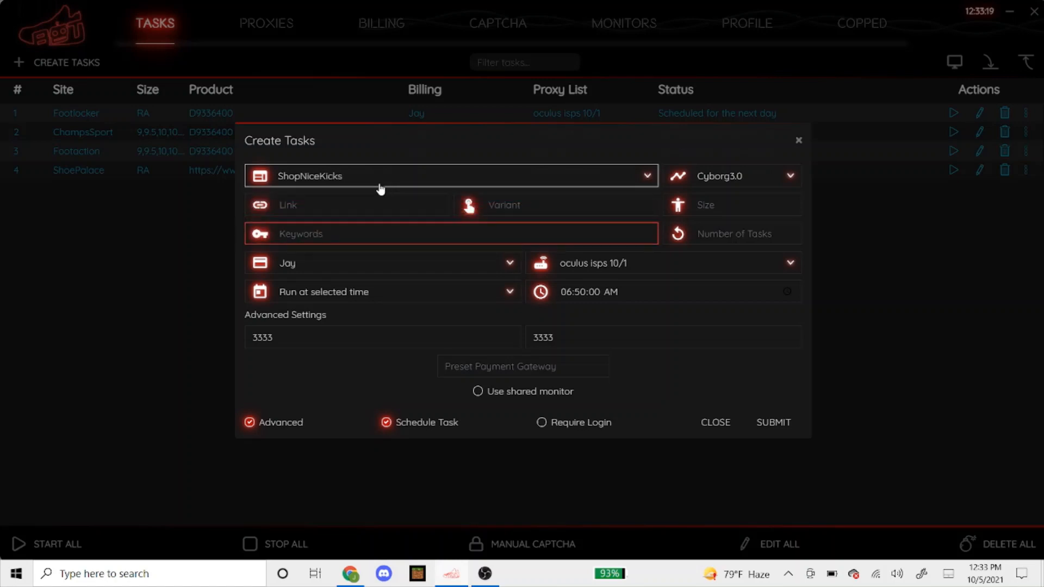
left_click(394, 145)
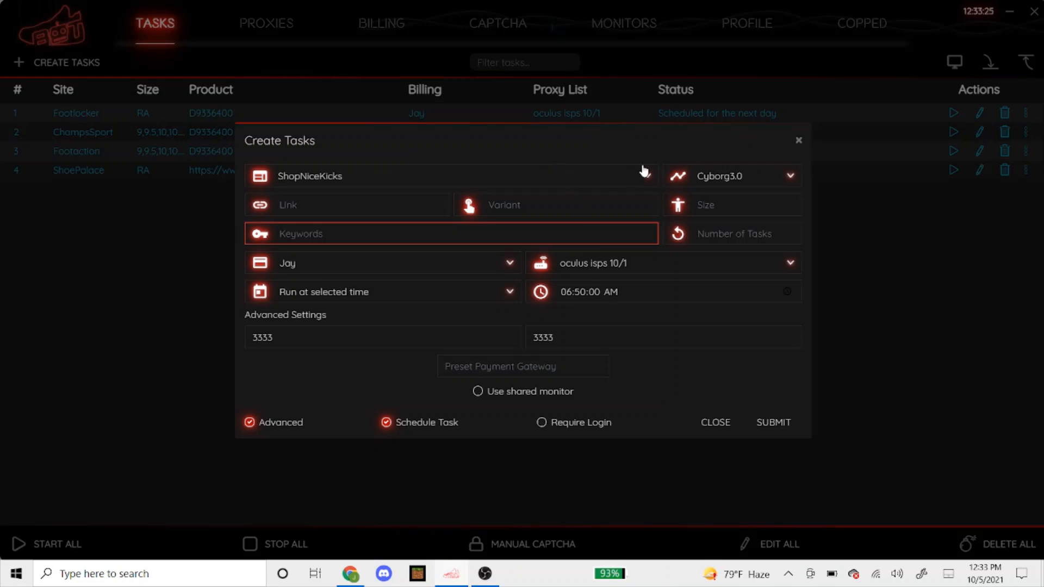
left_click(709, 178)
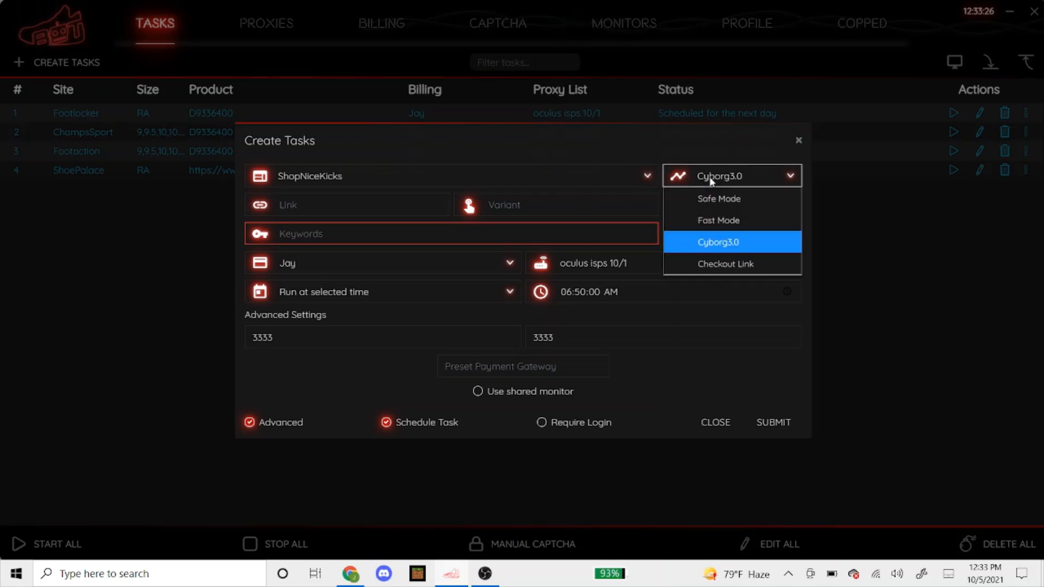
left_click(707, 241)
Open the ShopNiceKicks launch calendar in Chrome to find the product link
left_click(419, 202)
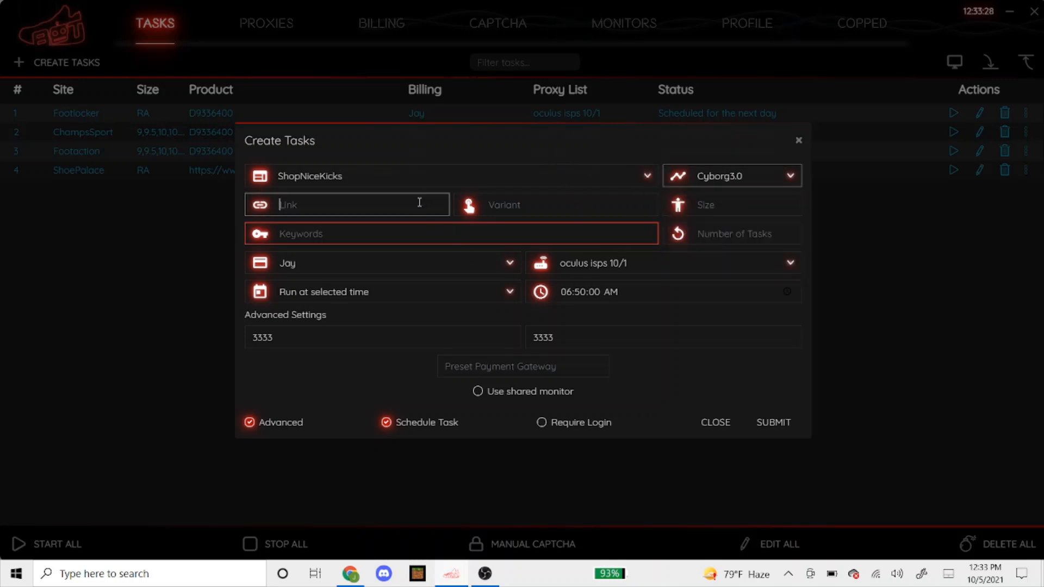
left_click(351, 574)
left_click(647, 11)
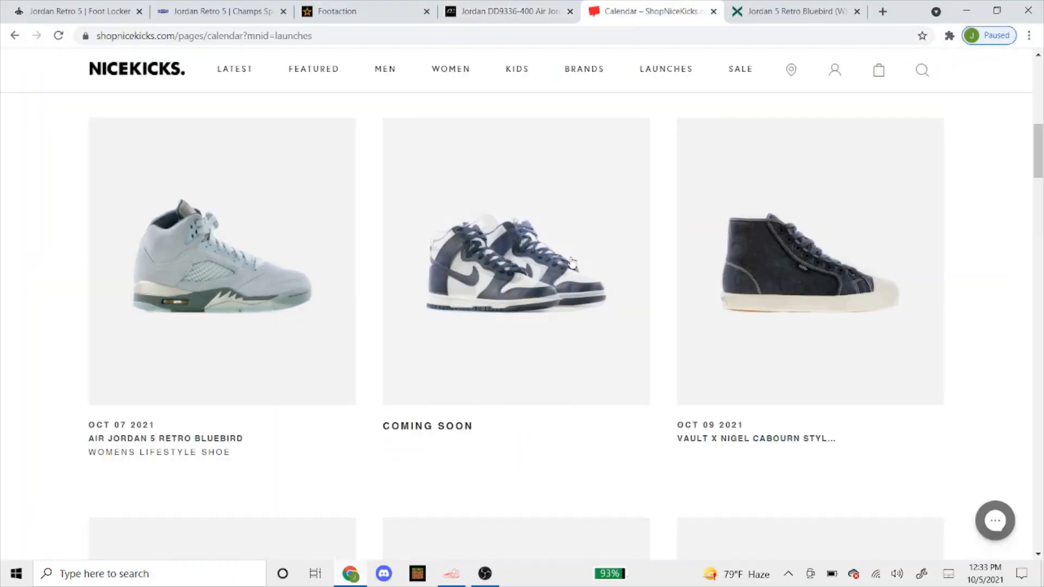
Open ShopNiceKicks' Air Jordan 5 Retro Bluebird page ($190) and copy its address
scroll(391, 315, "down", 5)
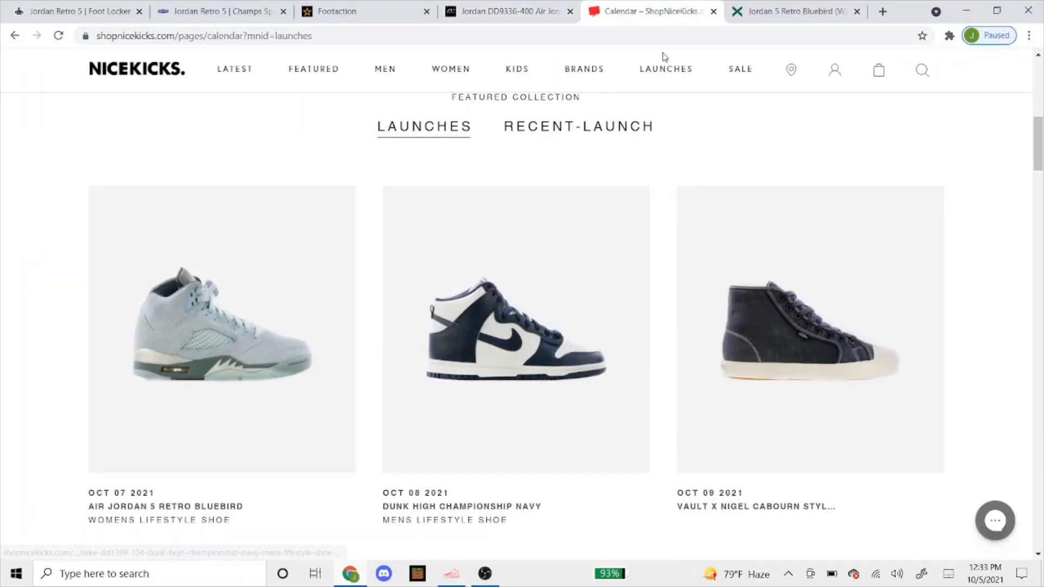
left_click(233, 354)
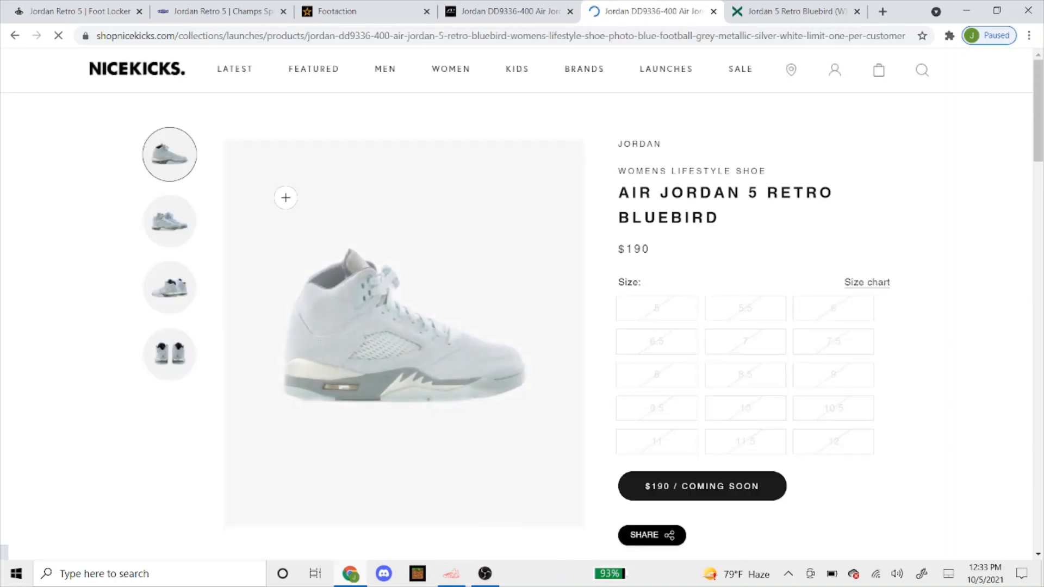
left_click(328, 37)
right_click(328, 37)
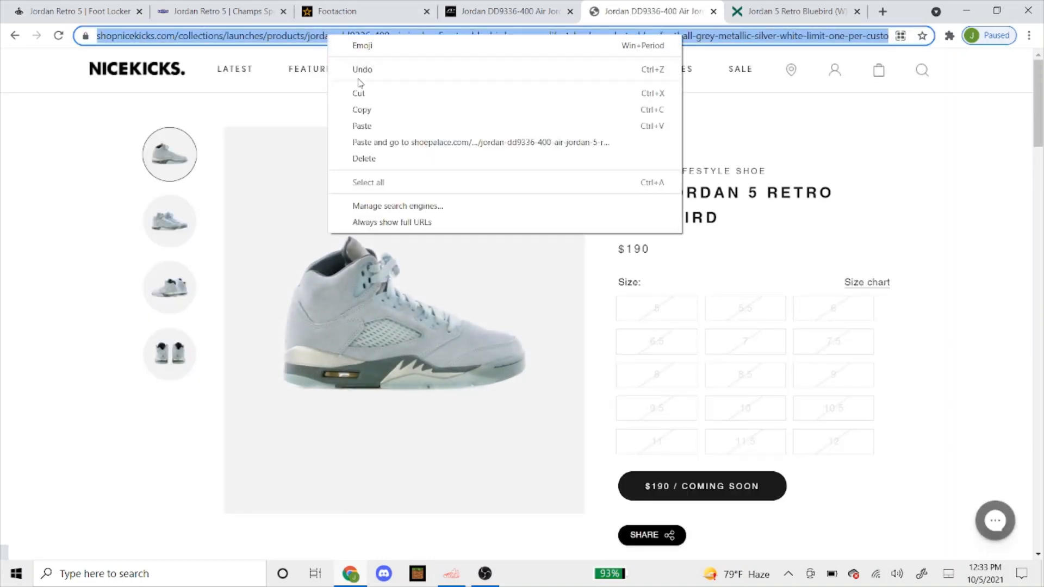
left_click(361, 107)
left_click(451, 573)
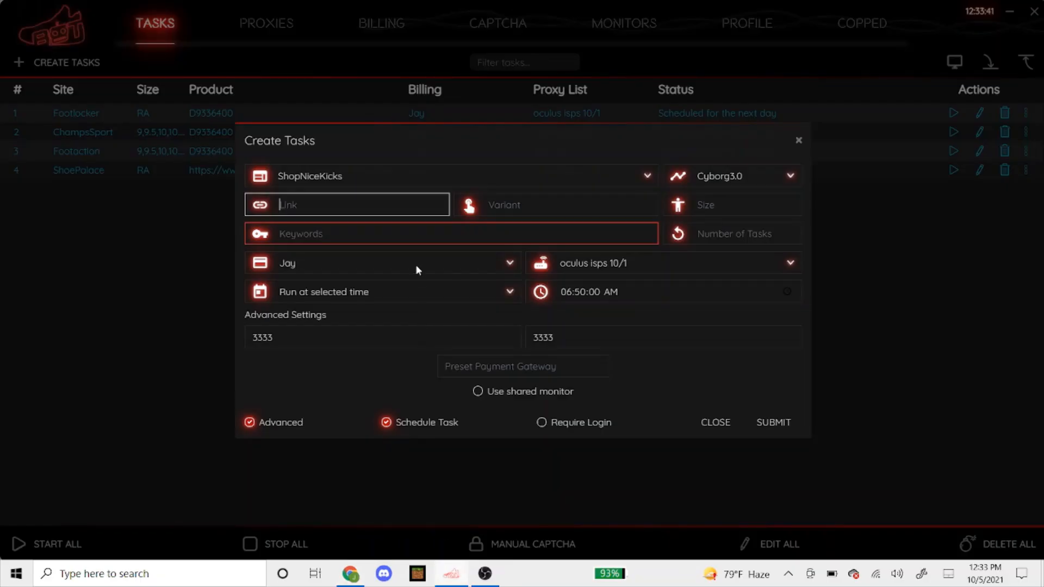
Paste the ShopNiceKicks Bluebird link, choose No Proxy, set start minutes to 55, and submit
right_click(379, 211)
left_click(395, 236)
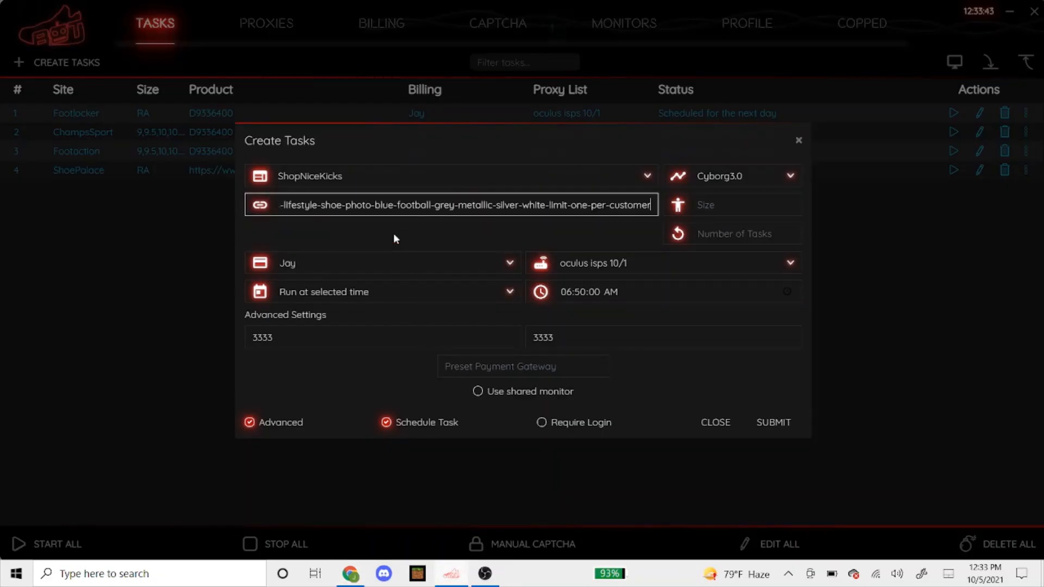
left_click(473, 233)
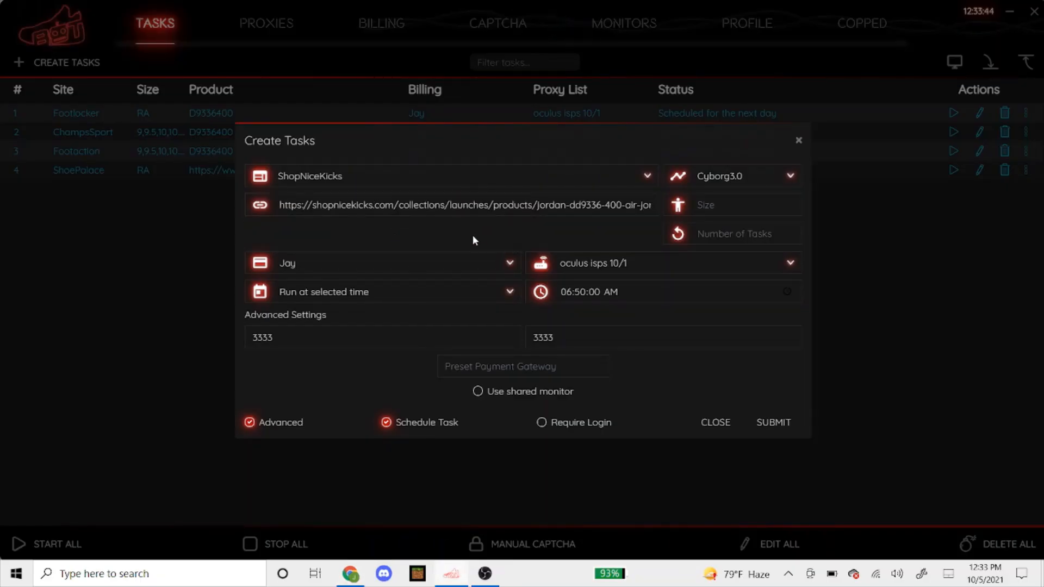
left_click(562, 266)
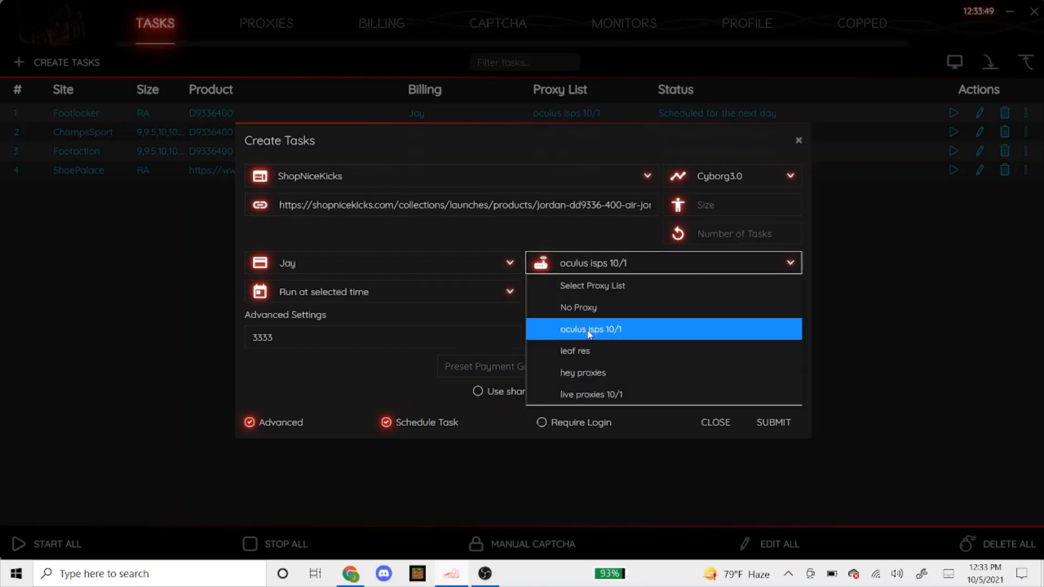
left_click(593, 313)
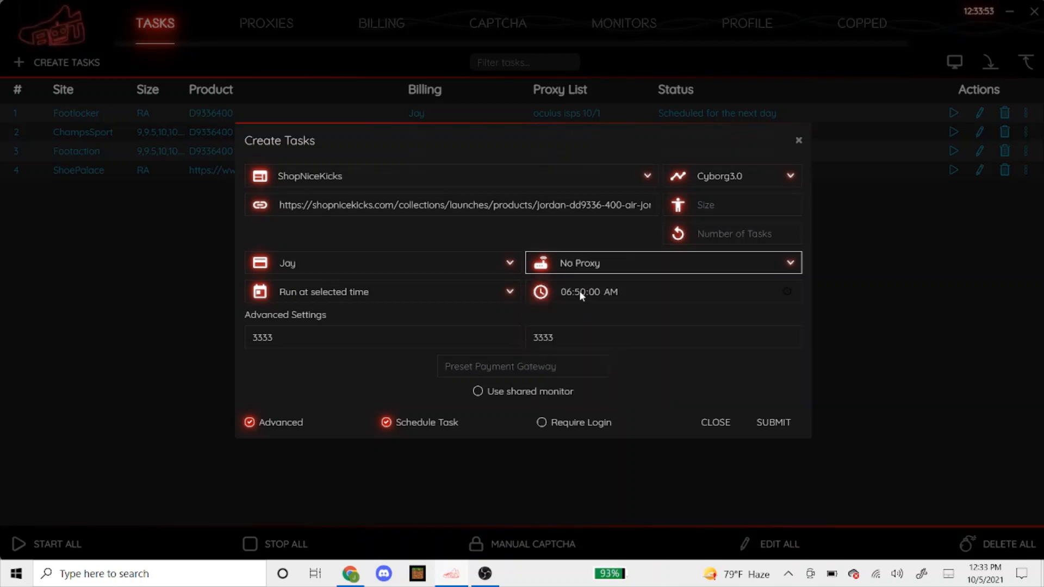
left_click(579, 293)
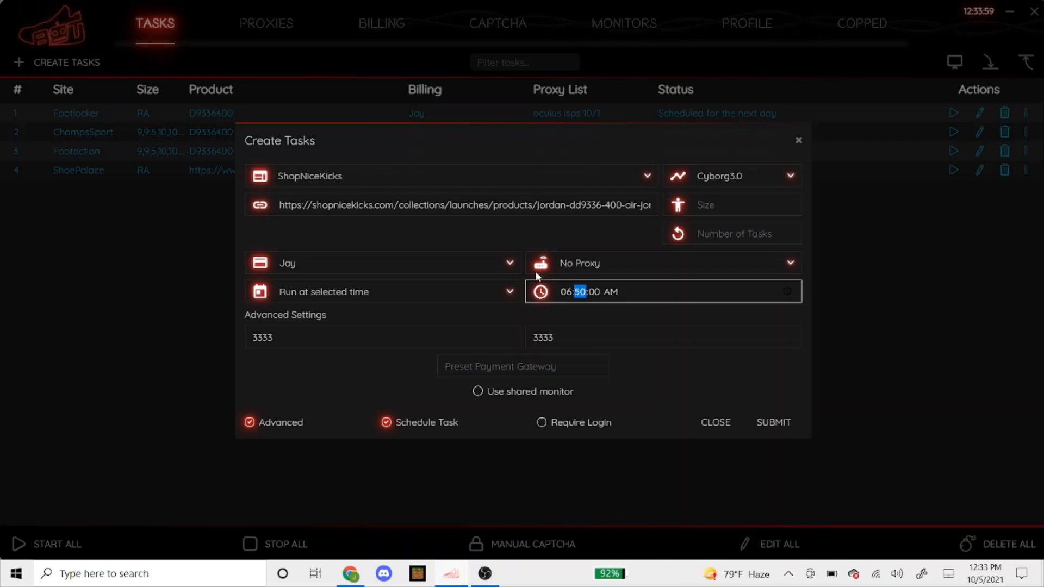
type("55")
left_click(766, 423)
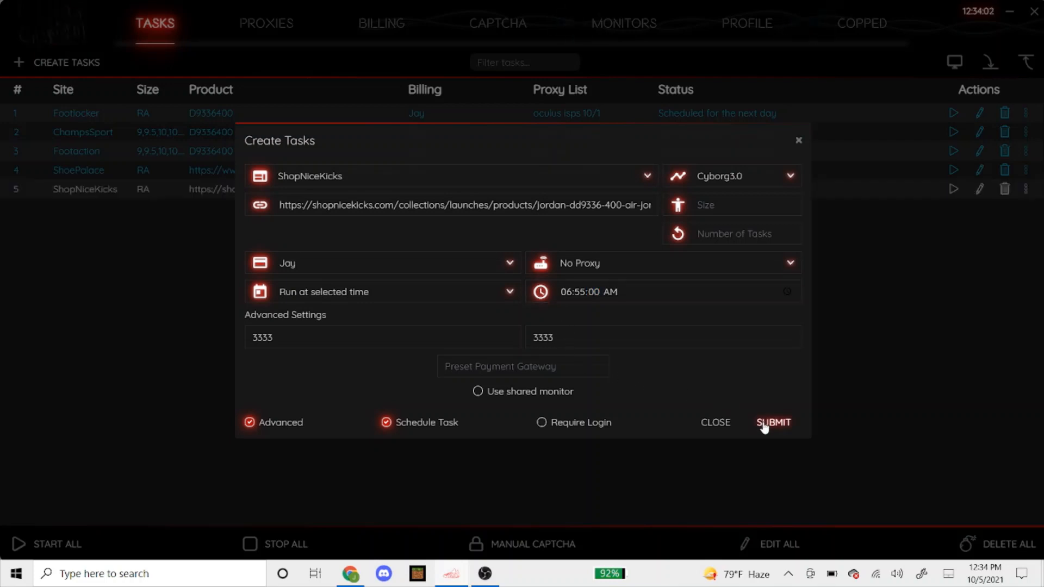
Close the Create Tasks form to reveal all five Bluebird tasks scheduled for the next day
left_click(715, 423)
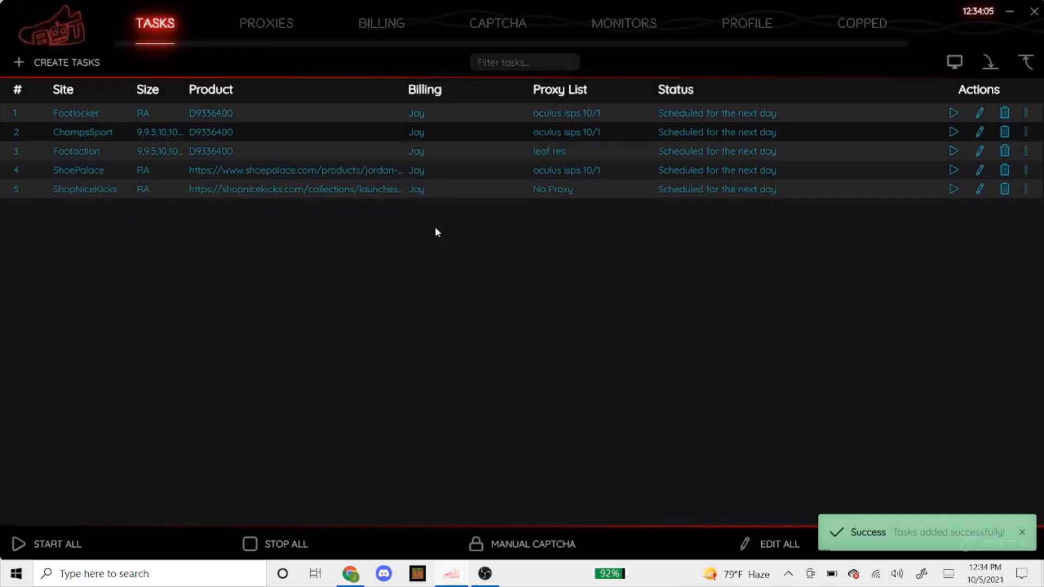